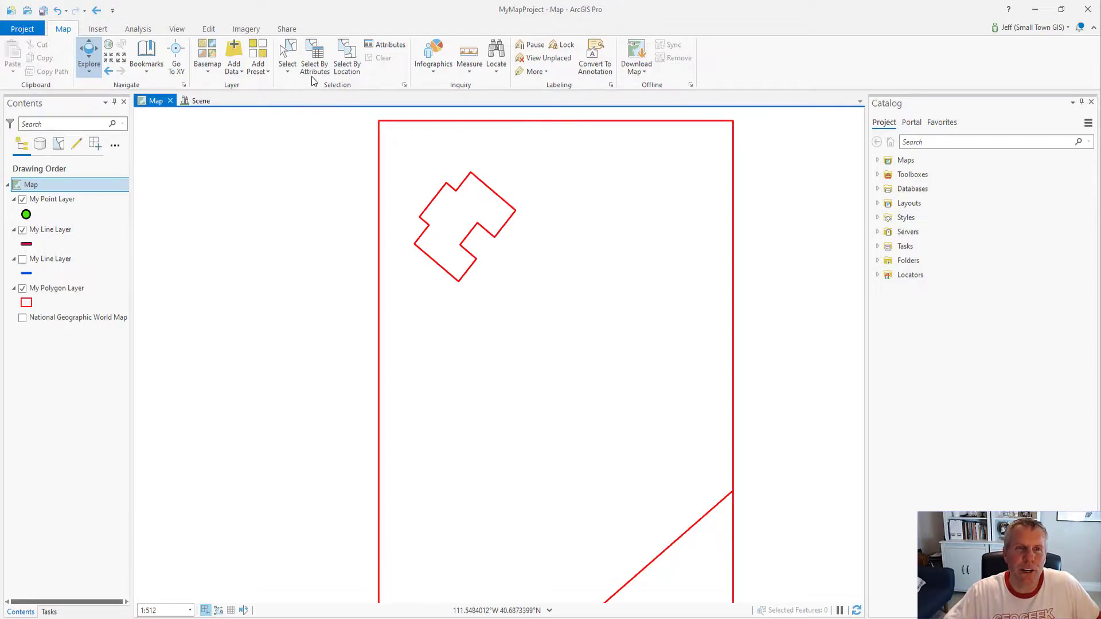
Expand the Edit tab's full tools gallery and select the condo polygon inside the parcel
left_click(206, 29)
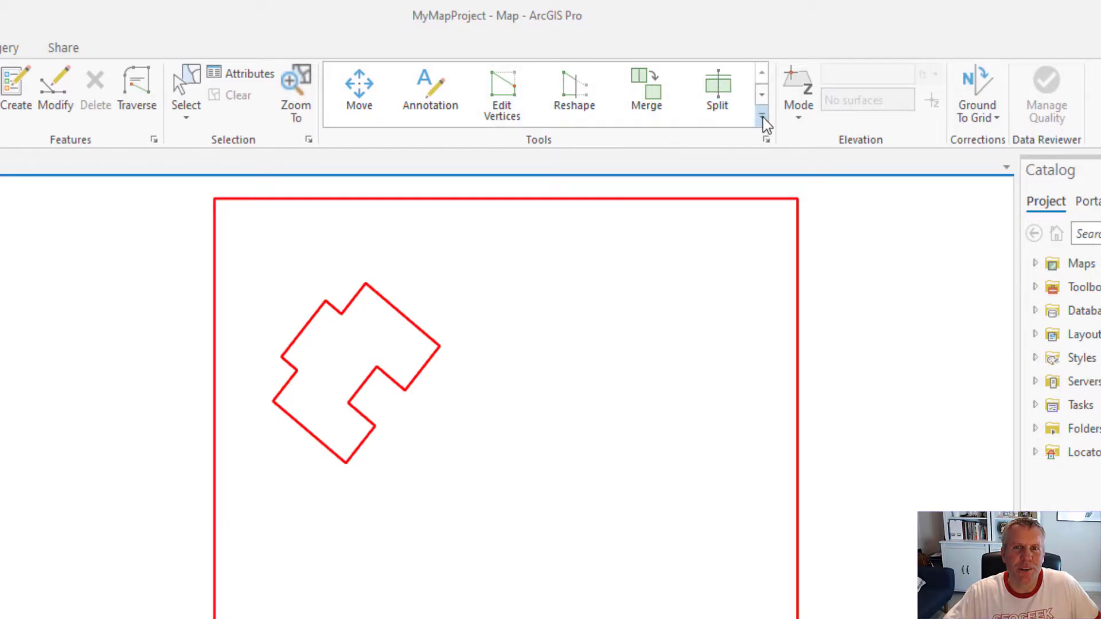
left_click(762, 117)
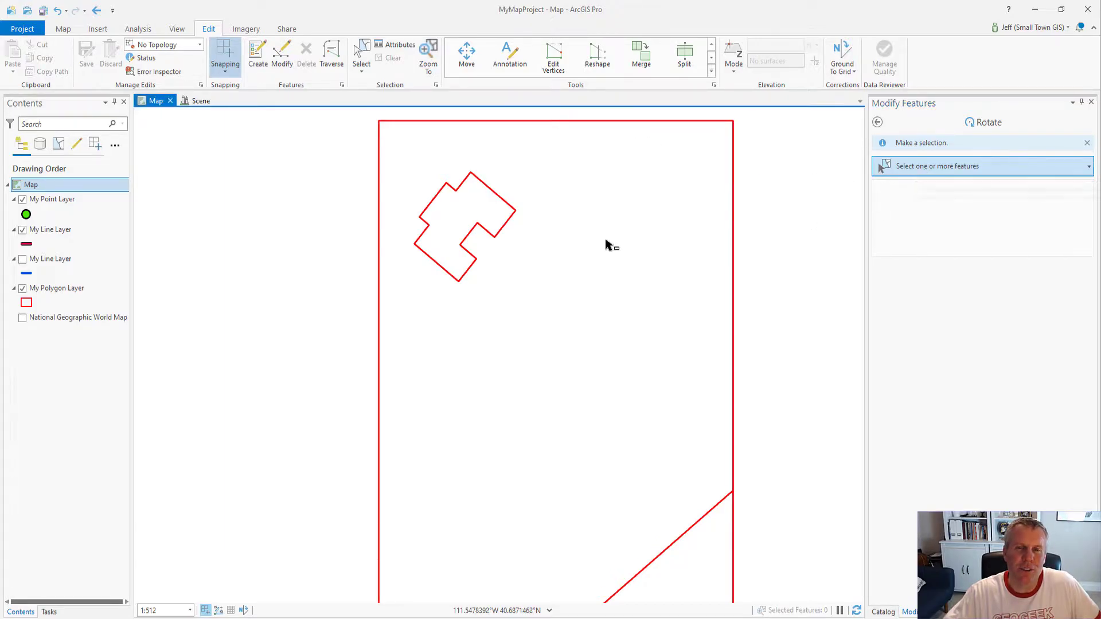
left_click(462, 227)
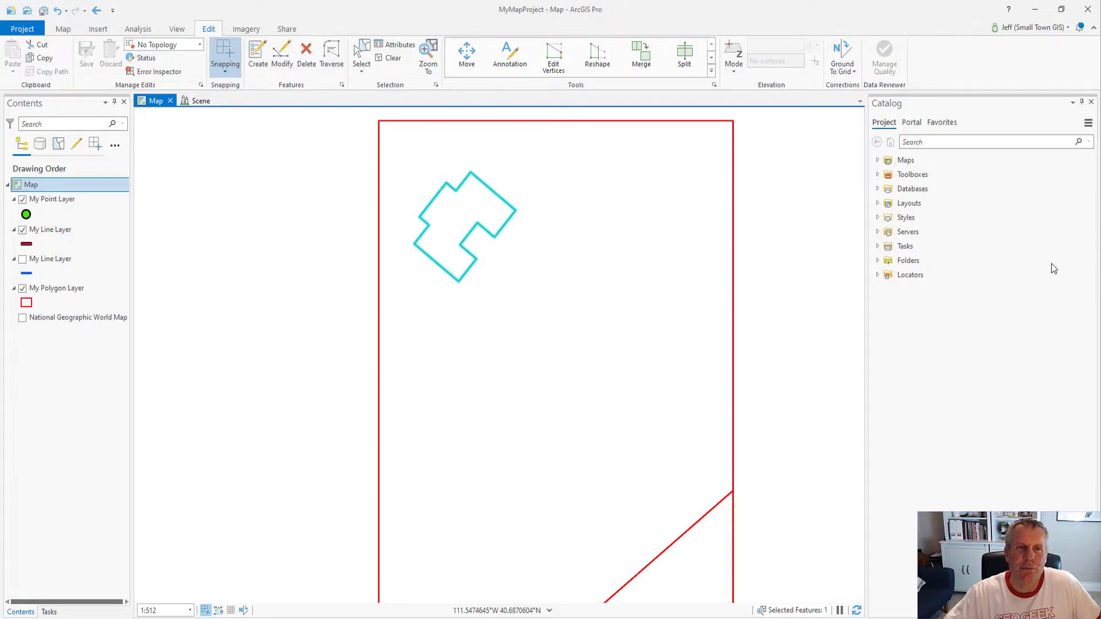
Activate Rotate in Modify Features for the condo polygon, then end it without rotating
left_click(281, 57)
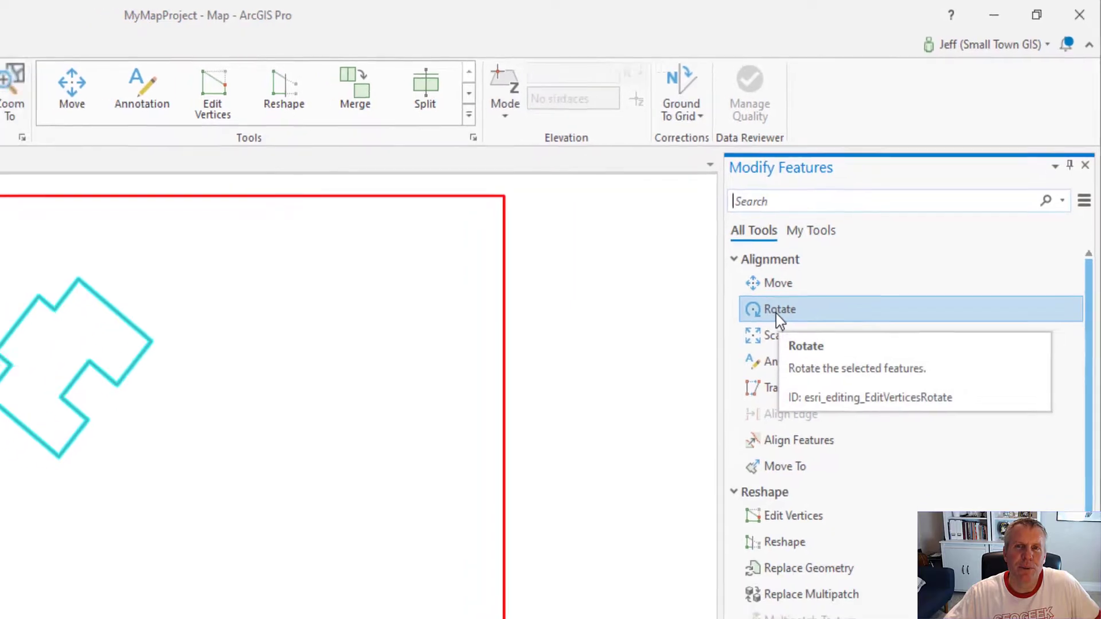
left_click(756, 324)
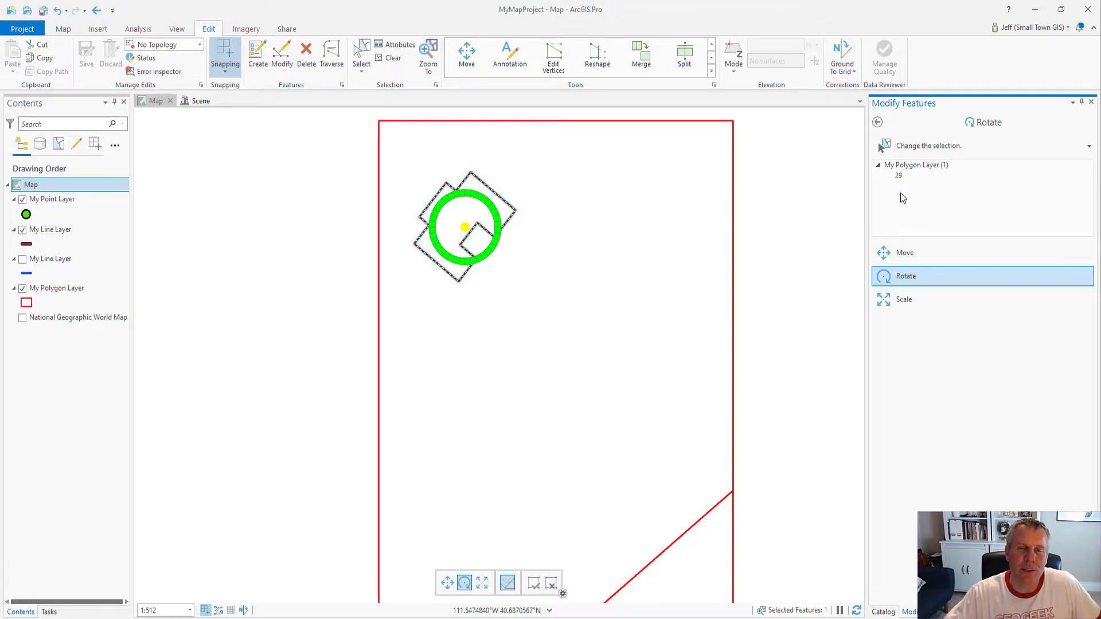
key("F2")
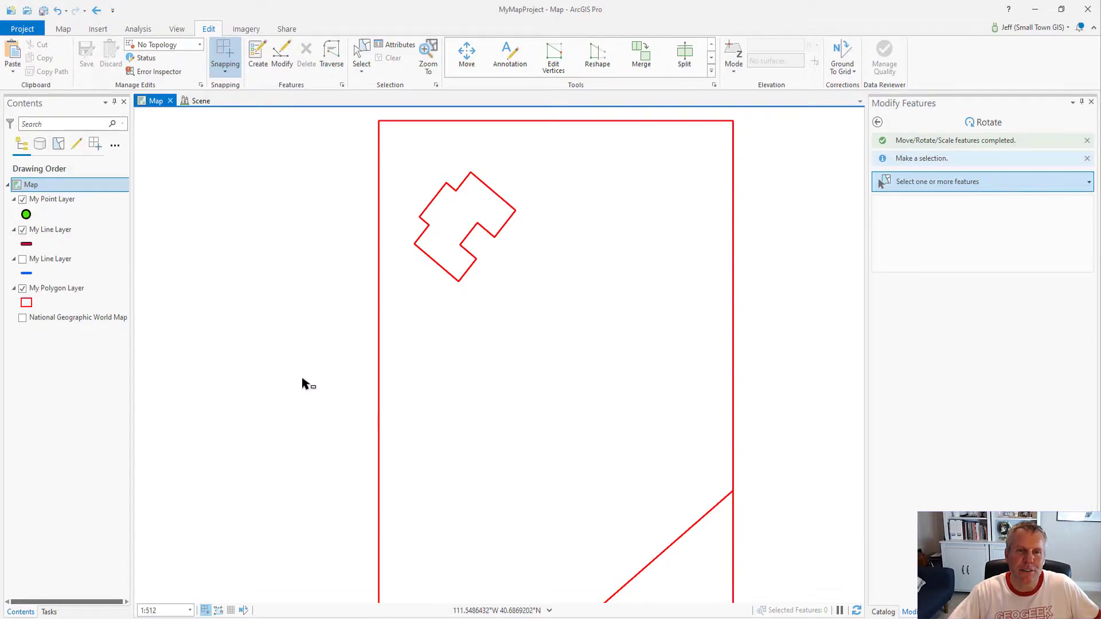
Paste Special a copy of the condo polygon into My Polygon Layer with its source attributes
left_click(463, 227)
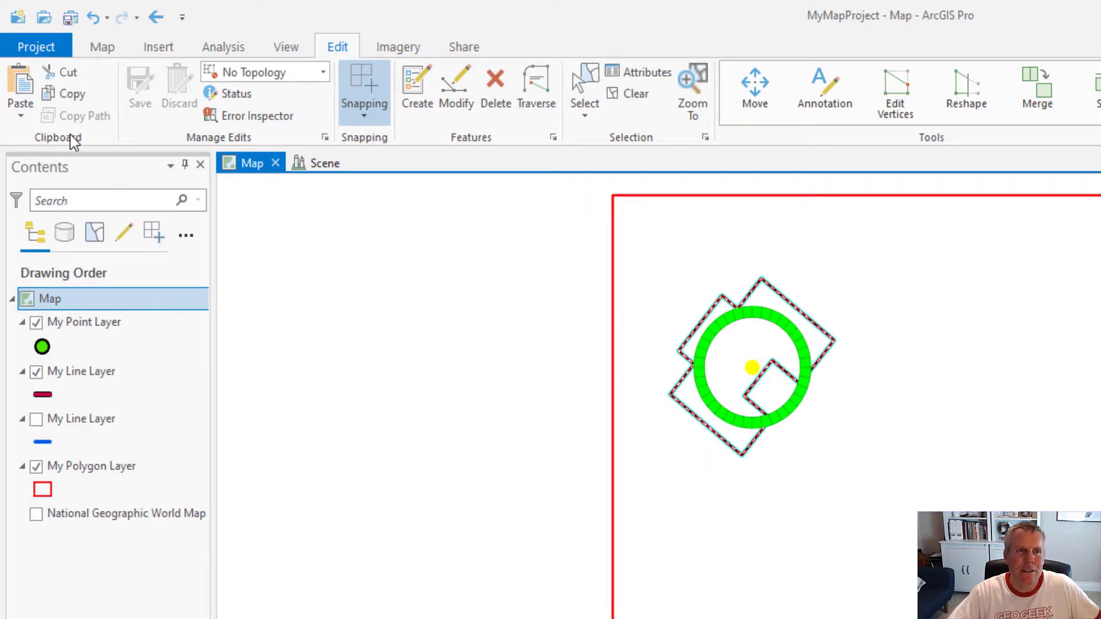
left_click(20, 115)
left_click(55, 141)
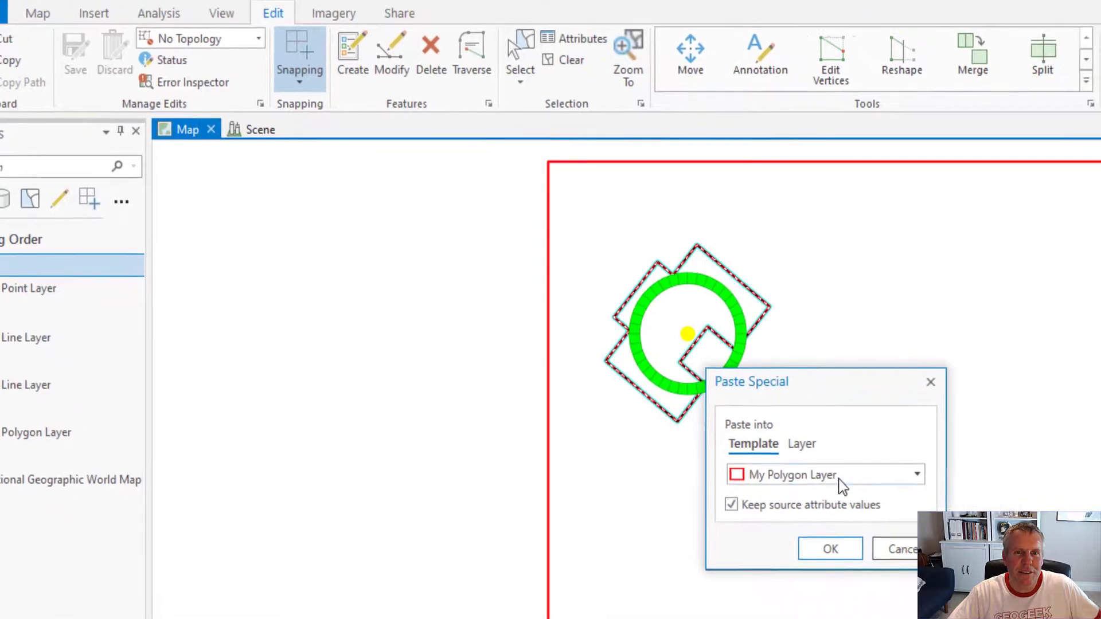
left_click(656, 458)
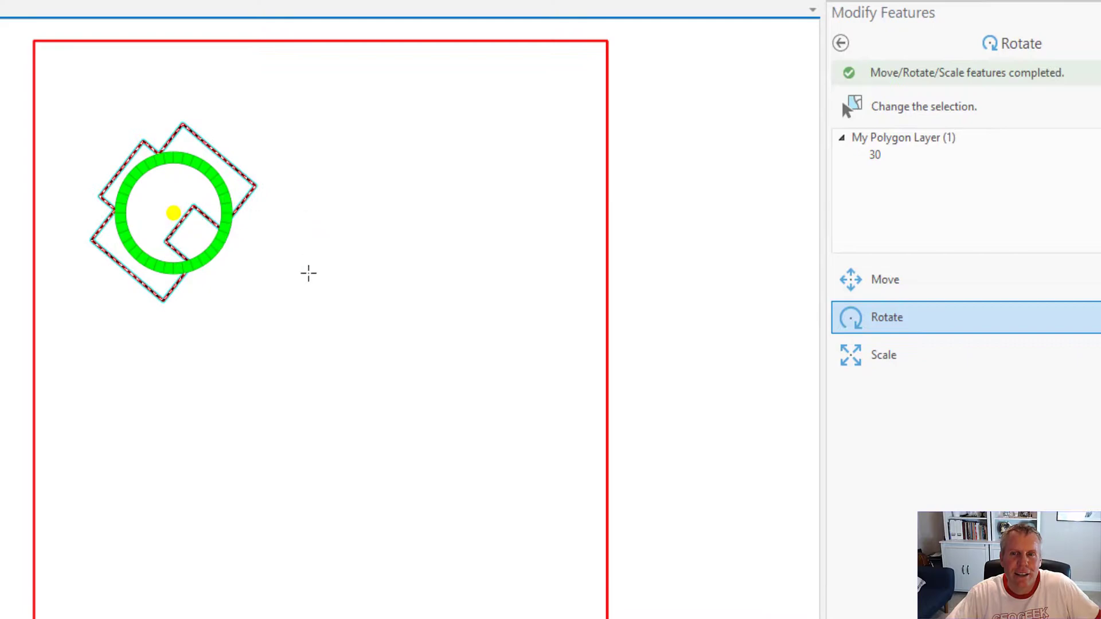
Move the pasted condo copy right of the original, rotate it, and finish the edit
left_click(851, 283)
left_click_drag(174, 182, 430, 183)
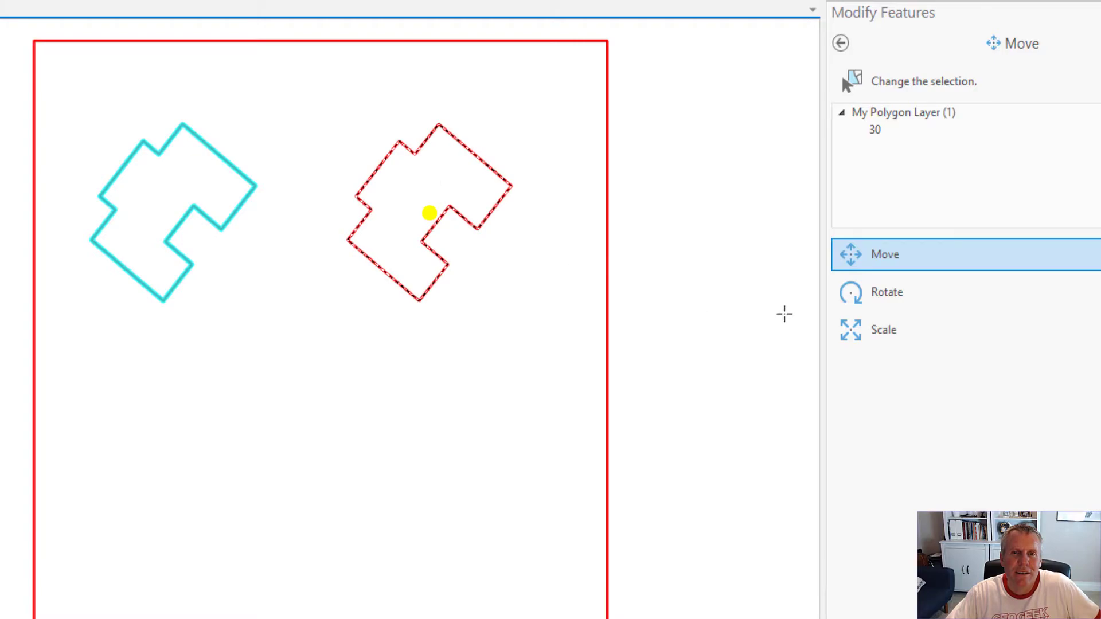
left_click(887, 297)
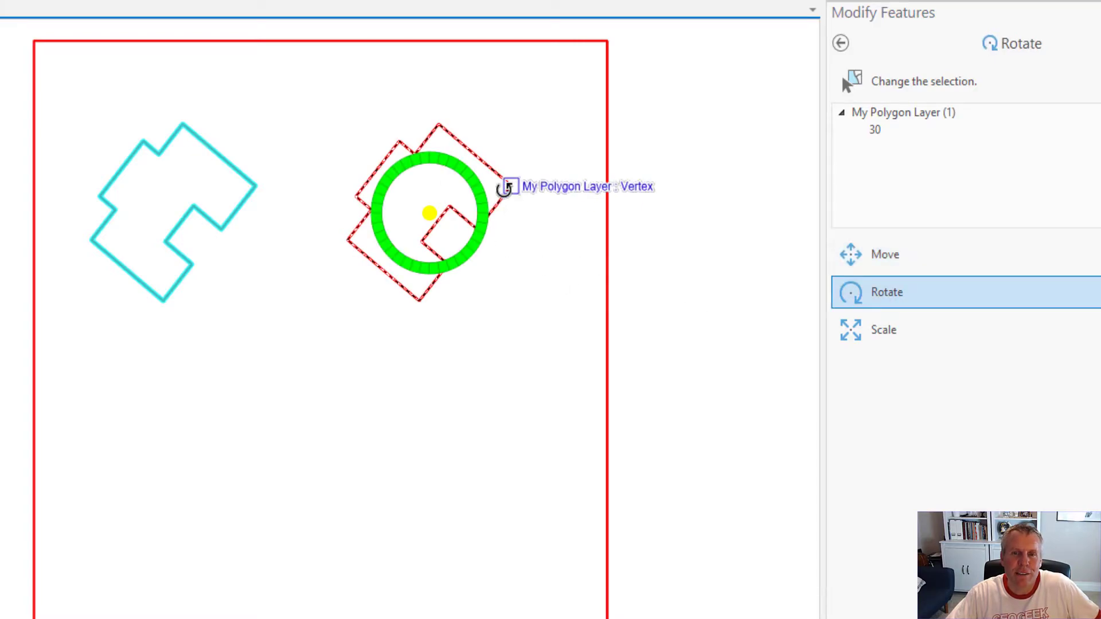
left_click_drag(512, 185, 457, 359)
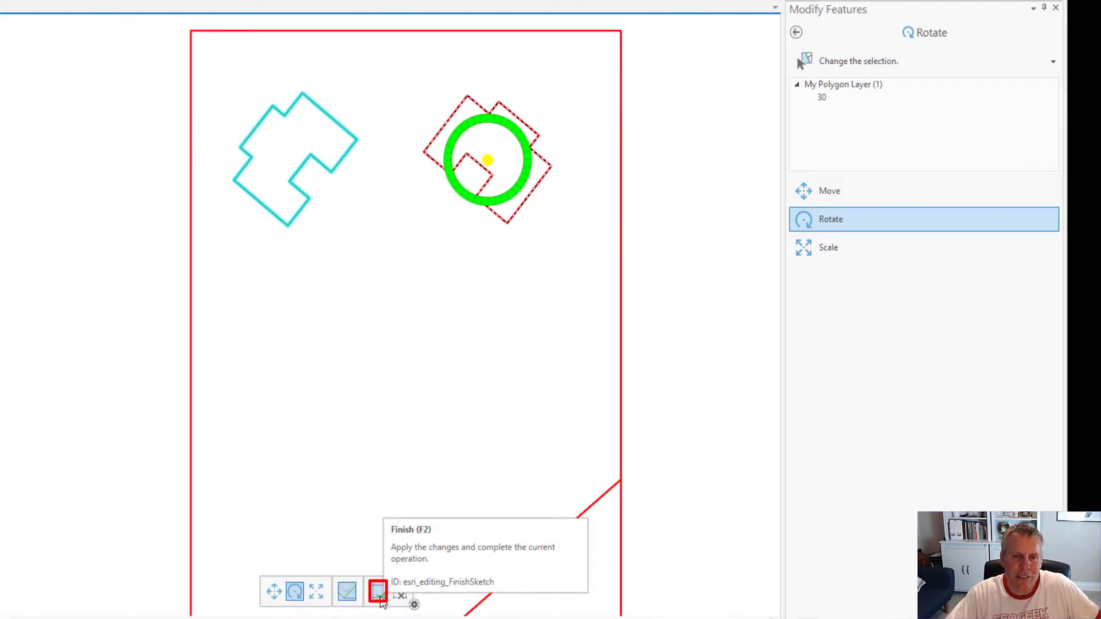
left_click(380, 597)
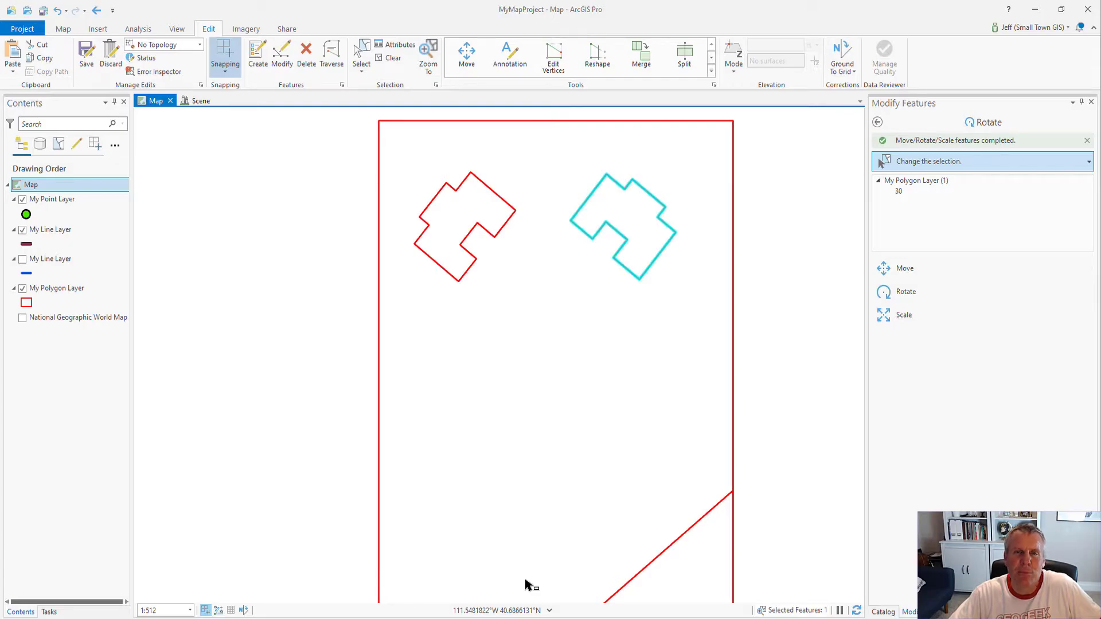
Zoom in, start rotating the condo copy, and switch on the 5 ft map grid
scroll(531, 451, "up", 3)
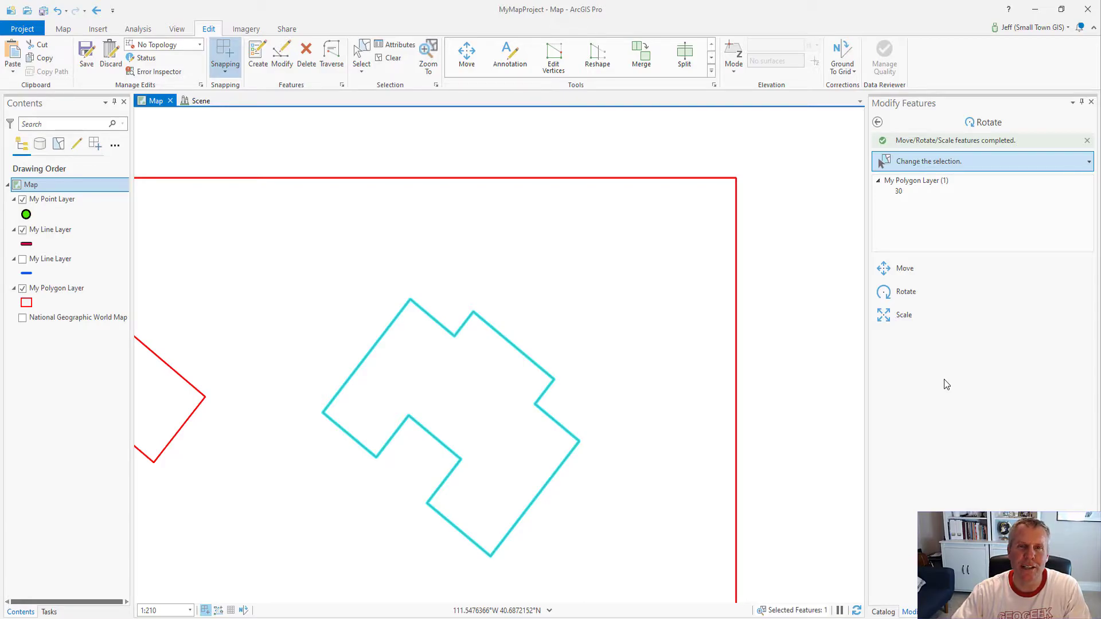
left_click(905, 292)
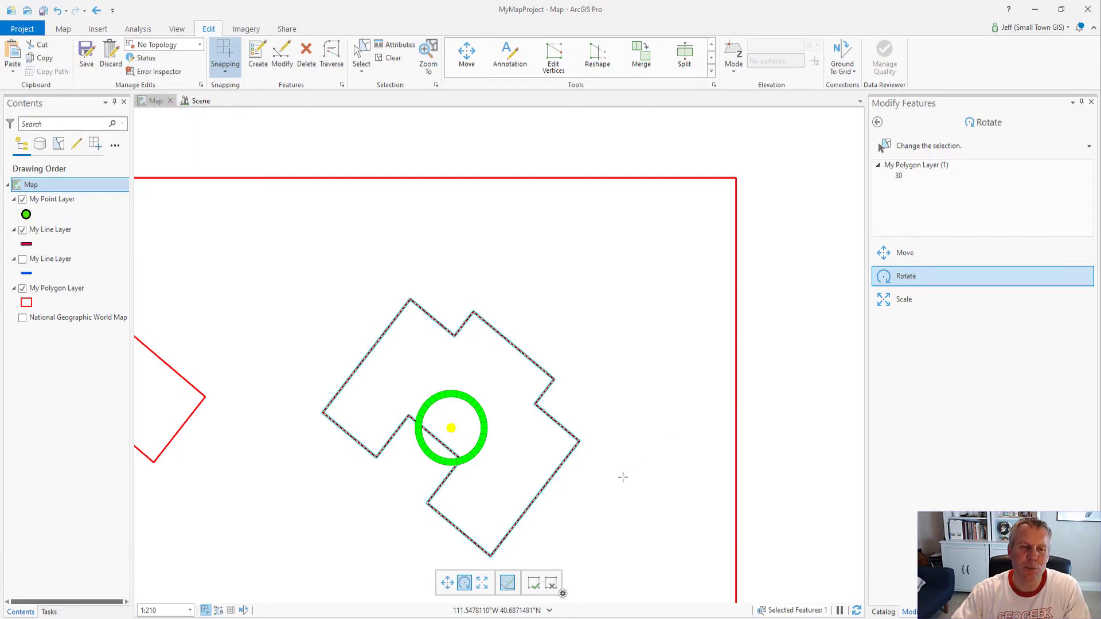
mouse_move(230, 610)
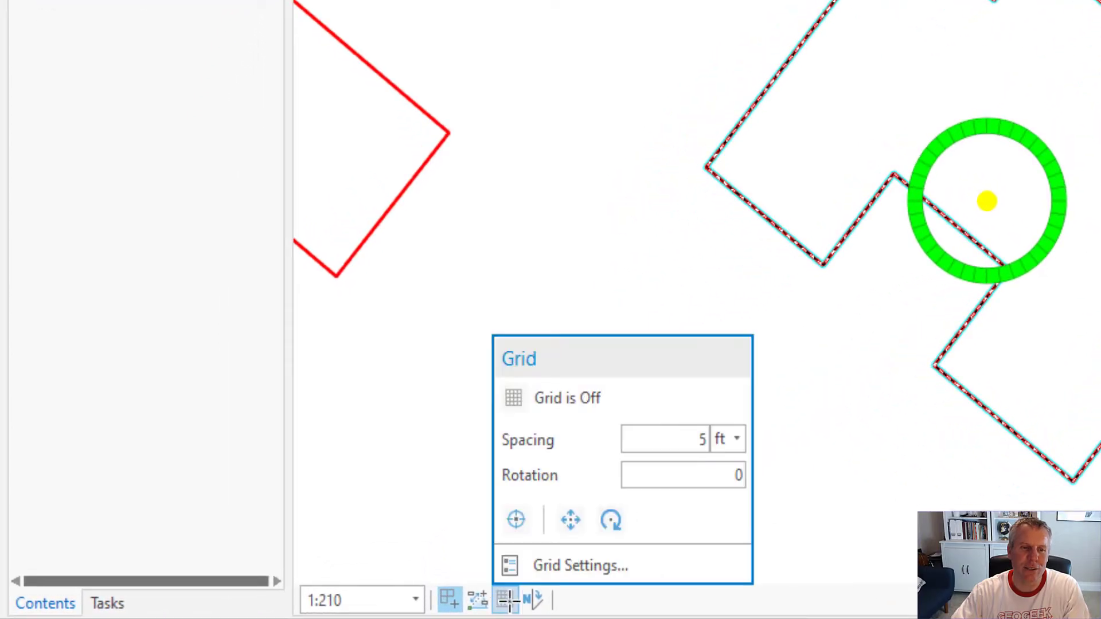
left_click(507, 599)
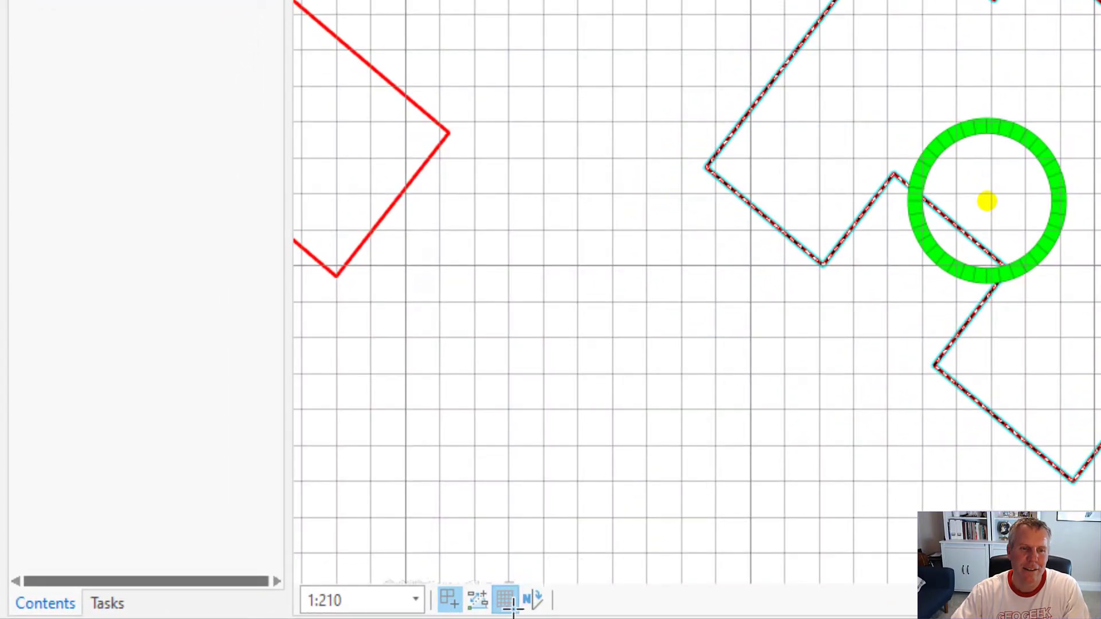
left_click(508, 599)
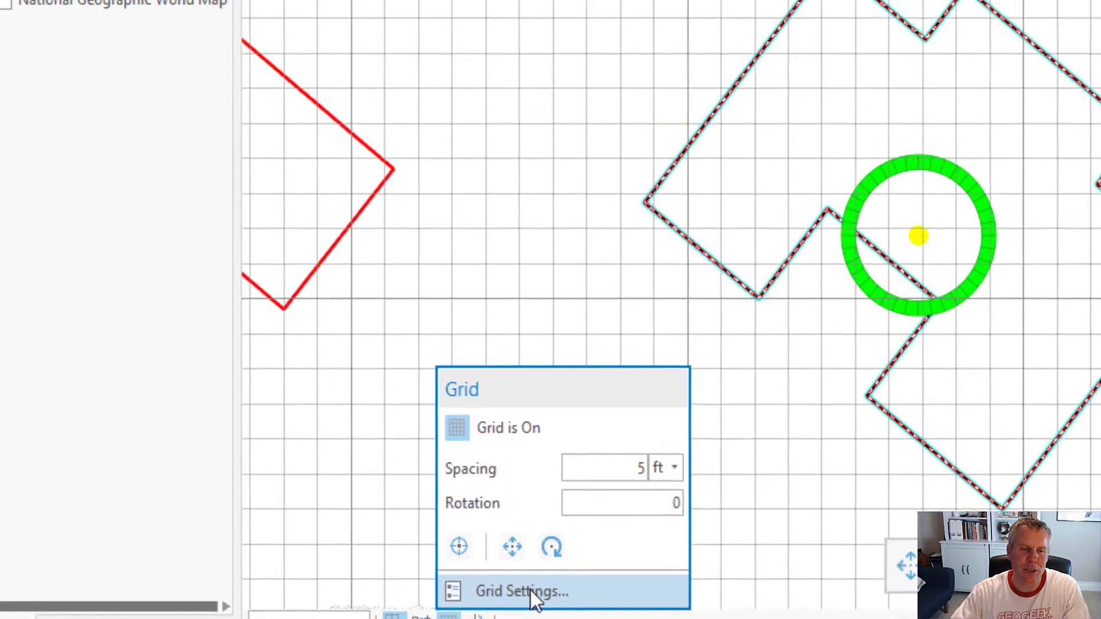
Review the grid in Editor Settings, then set the rotation pivot on the copy's right corner
left_click(512, 600)
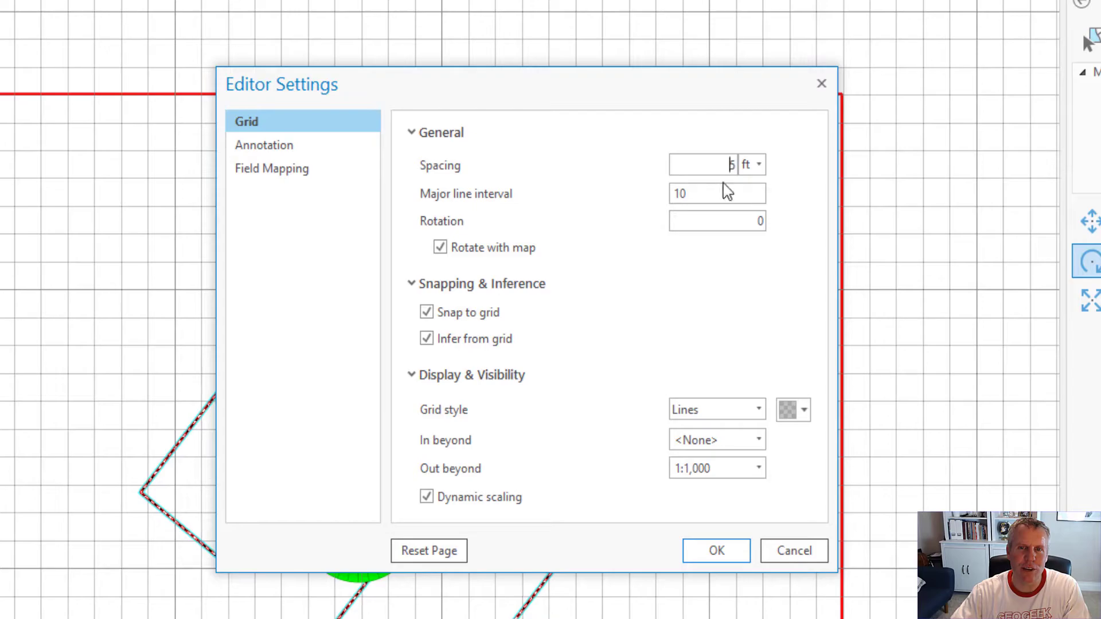
left_click(794, 551)
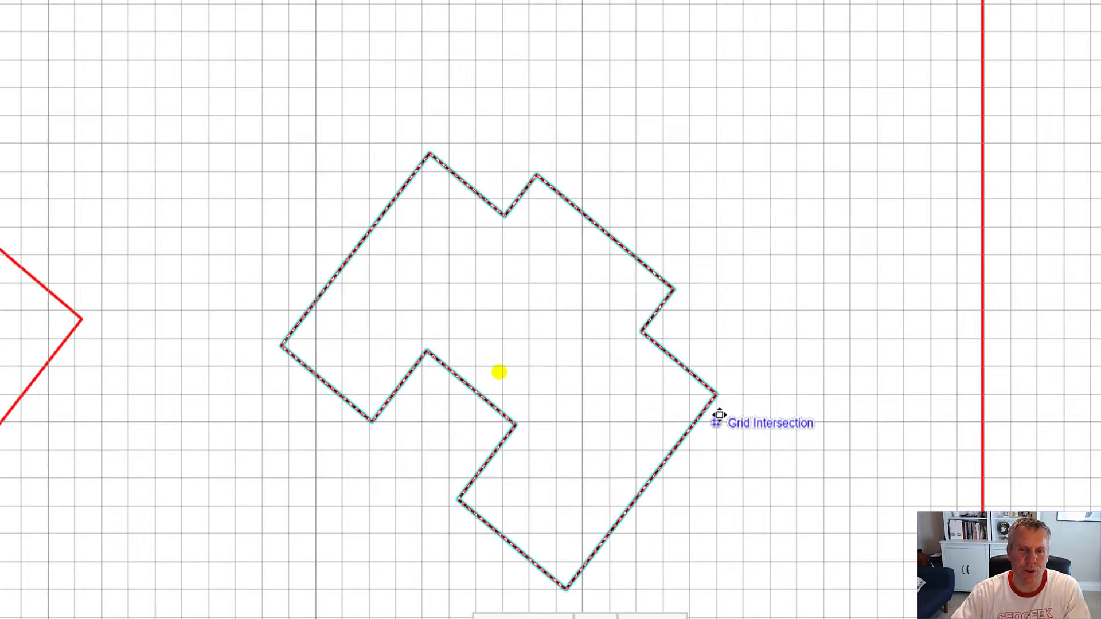
left_click(716, 395)
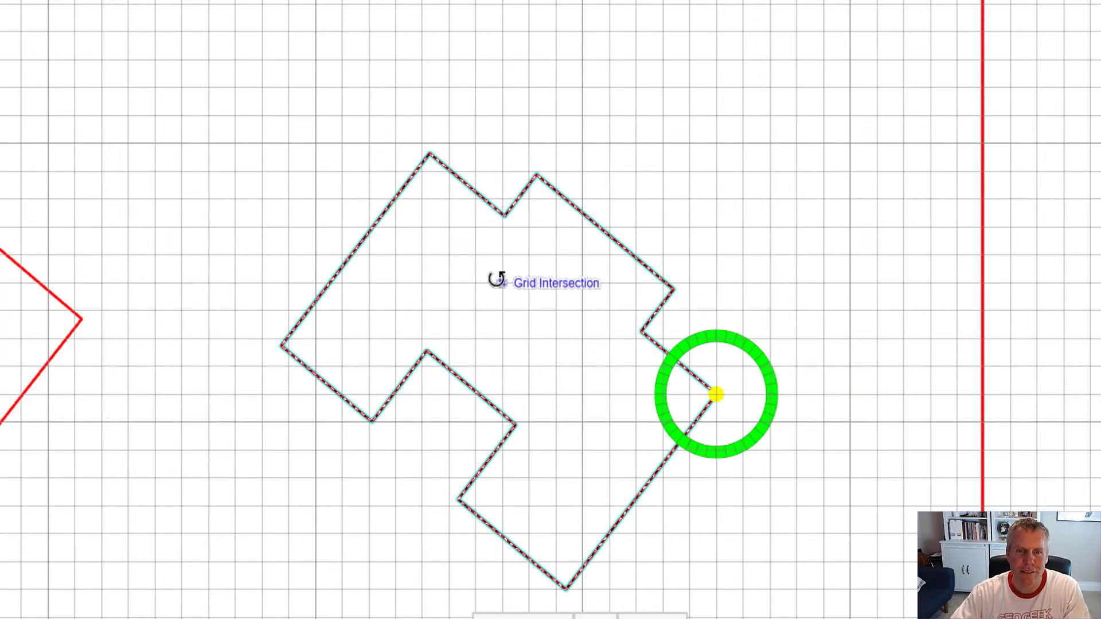
left_click_drag(496, 279, 509, 243)
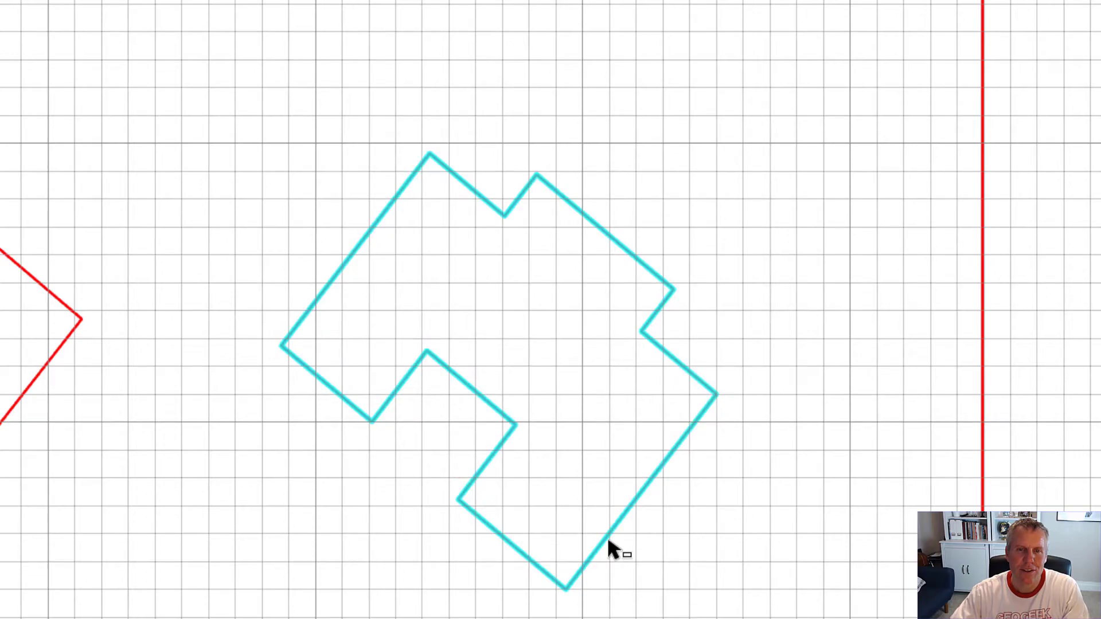
left_click(498, 373)
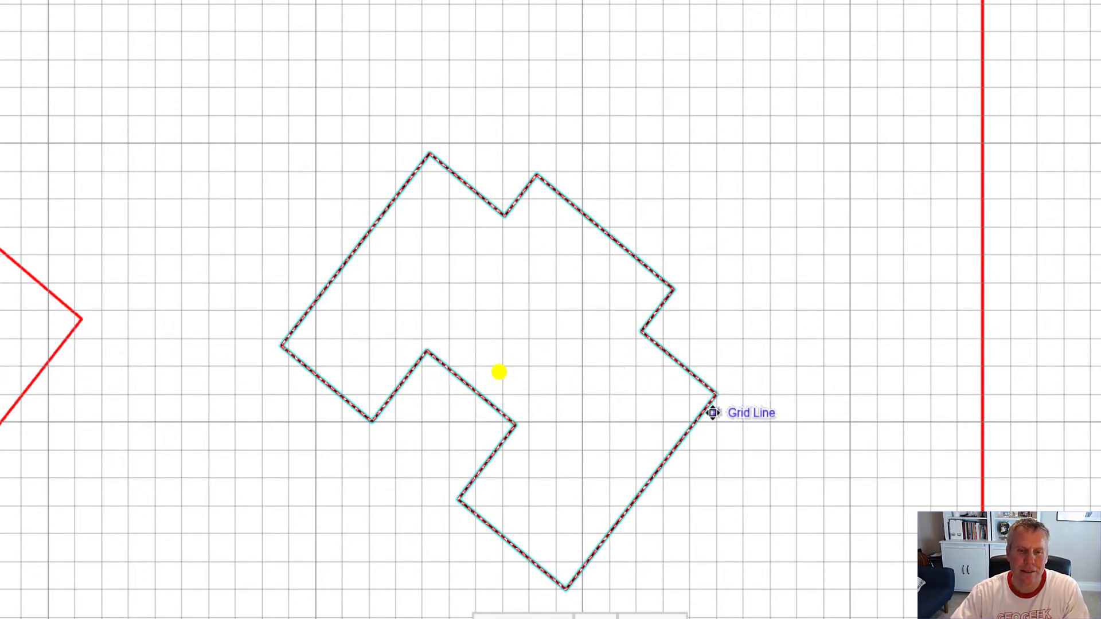
left_click(714, 394)
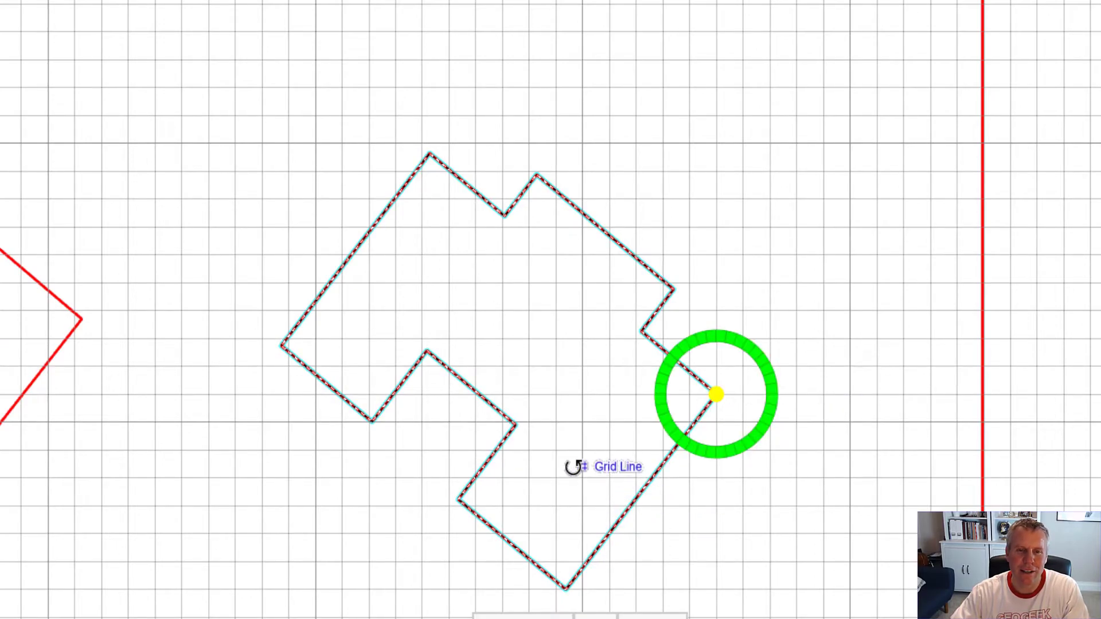
Rotate the condo copy exactly 10° about its right-corner pivot
key("a")
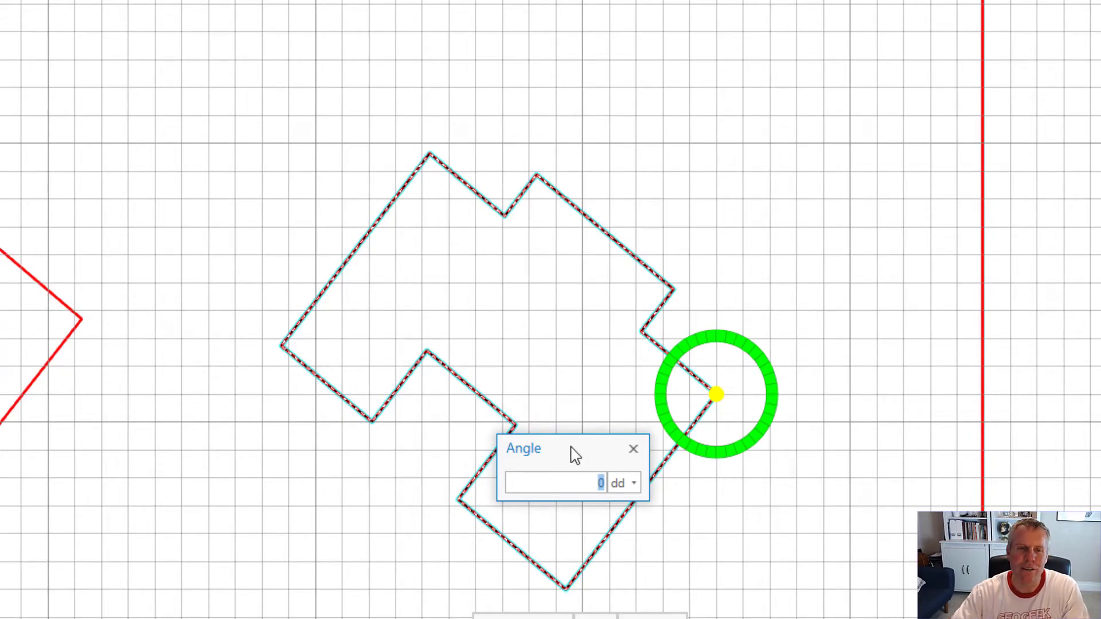
type("10")
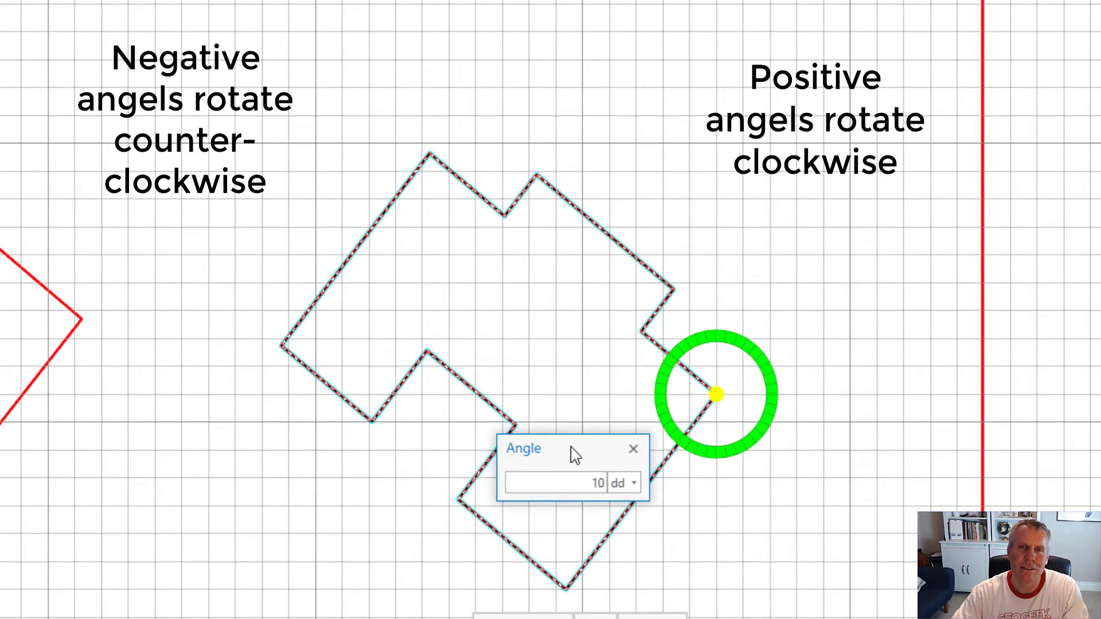
key("Return")
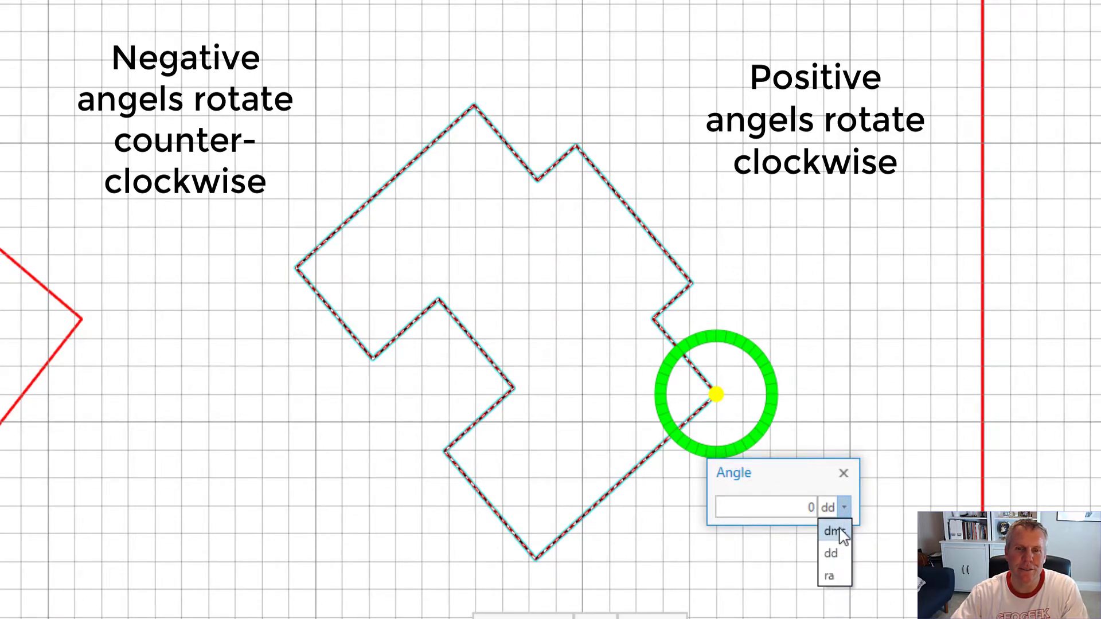
Rotate it further by 31°27'32" entered as 31.2732 in degrees-minutes-seconds units
left_click(834, 531)
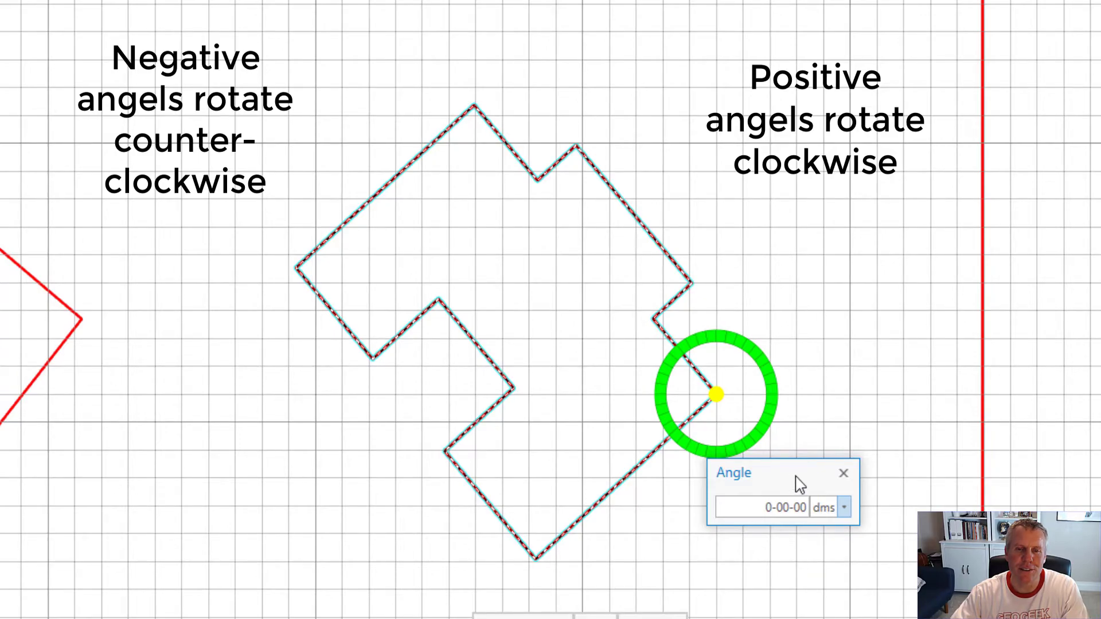
double_click(767, 508)
type("31")
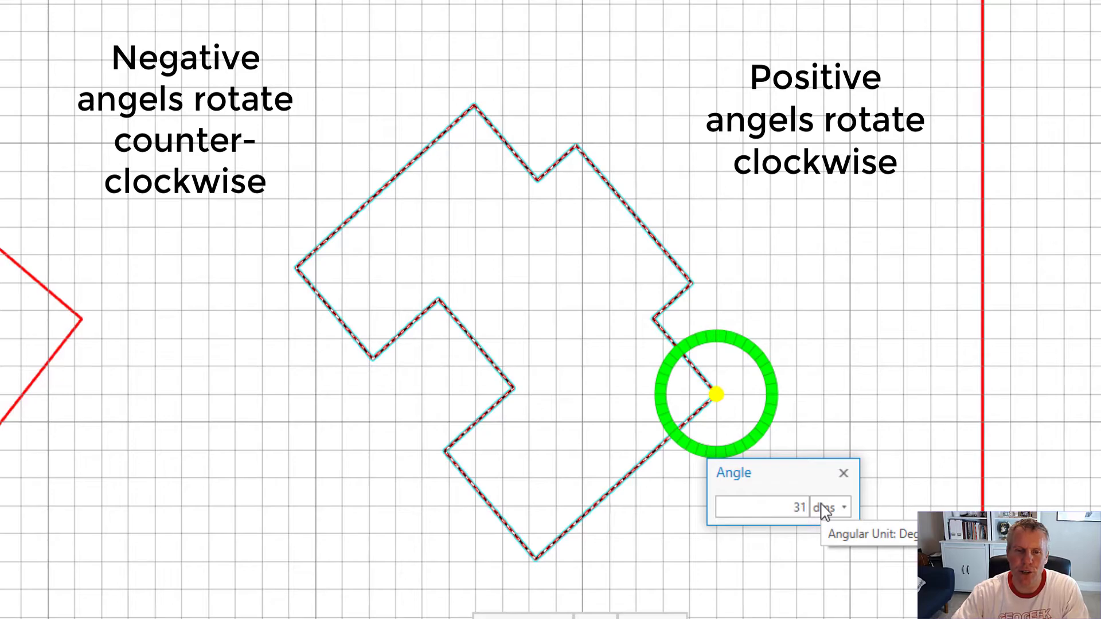
type(".2732")
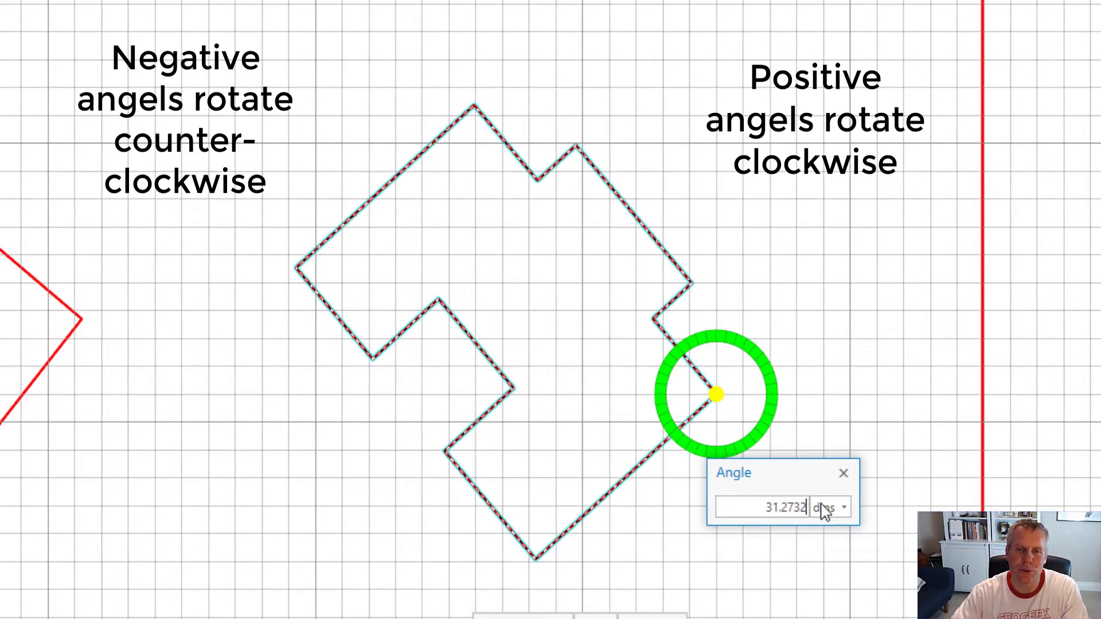
key("Return")
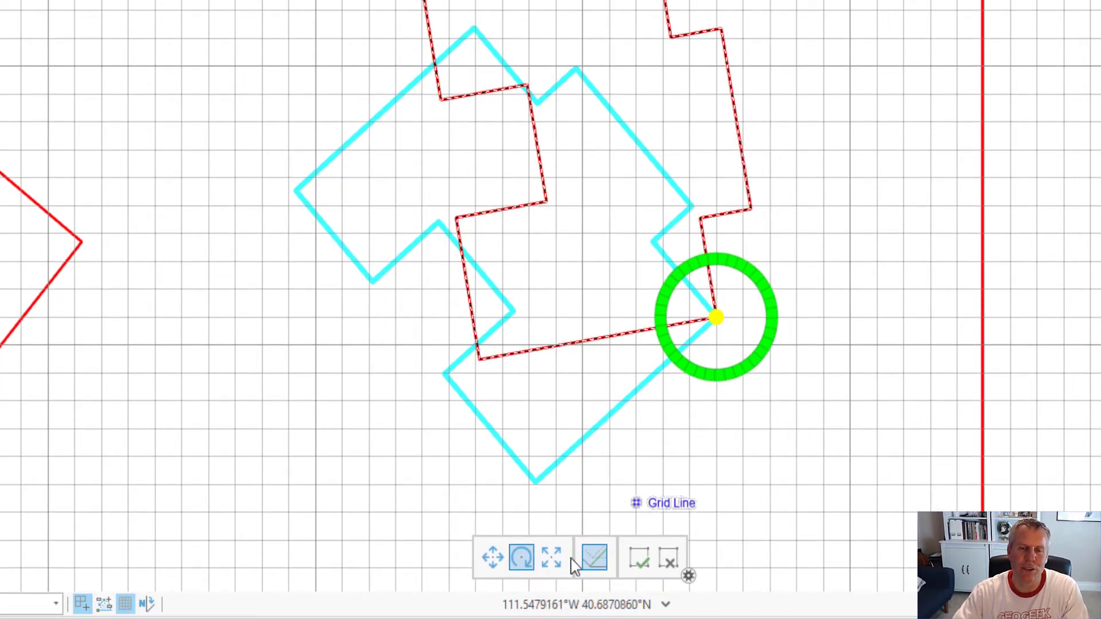
Commit the rotation and move the condo polygon so its corner snaps onto the boundary line
left_click(641, 561)
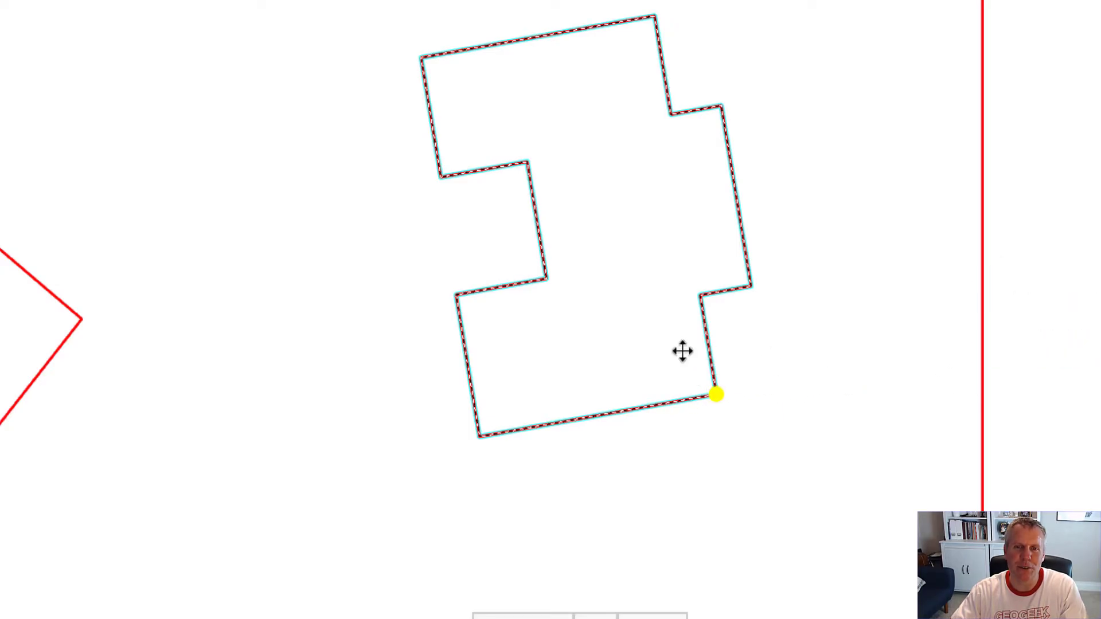
left_click(618, 333)
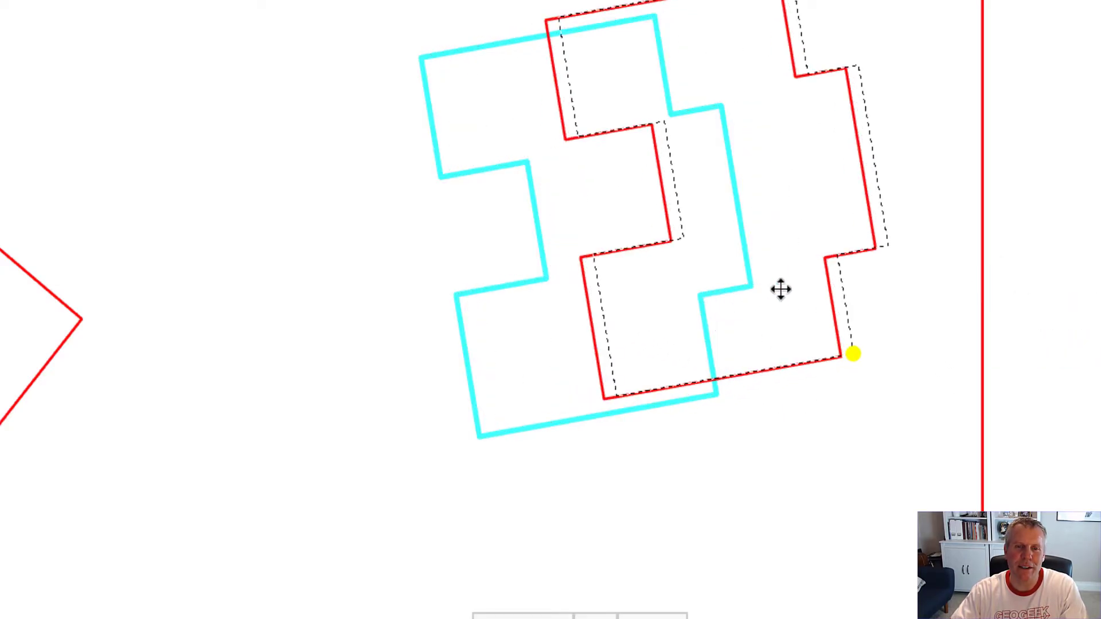
left_click(885, 270)
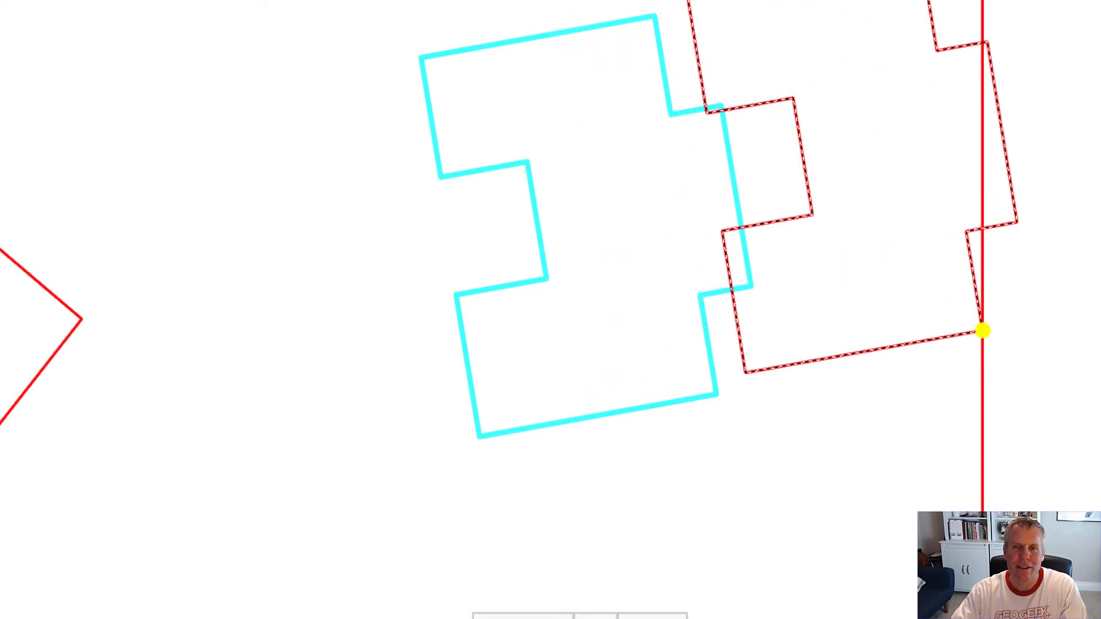
Pivot on that boundary corner, place an anchor, and turn the polygon until its side meets the line
left_click(982, 330)
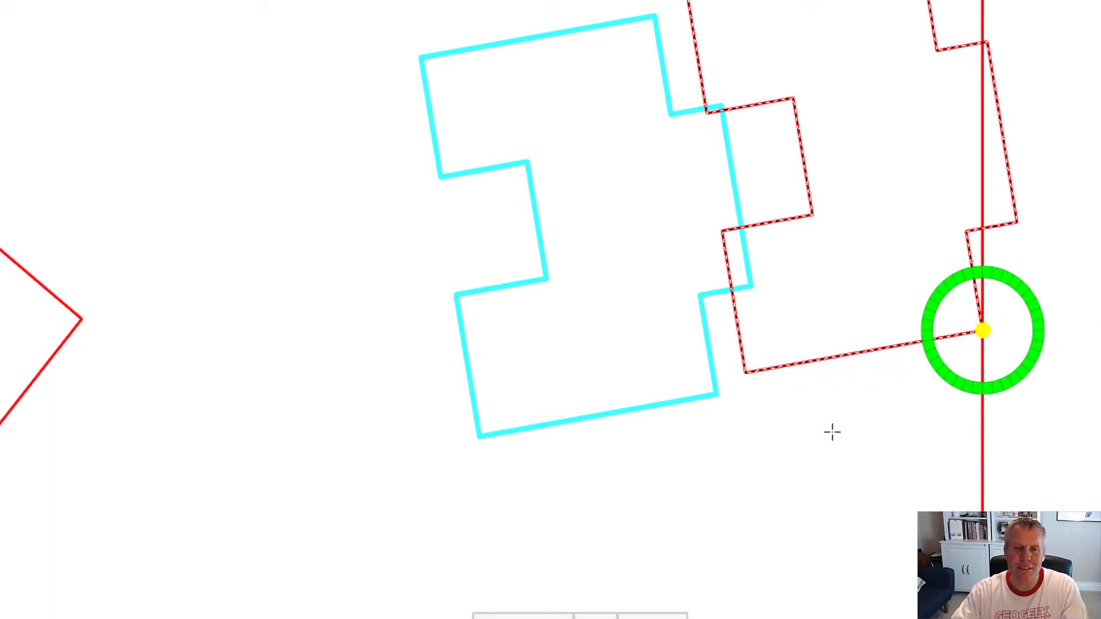
key("s")
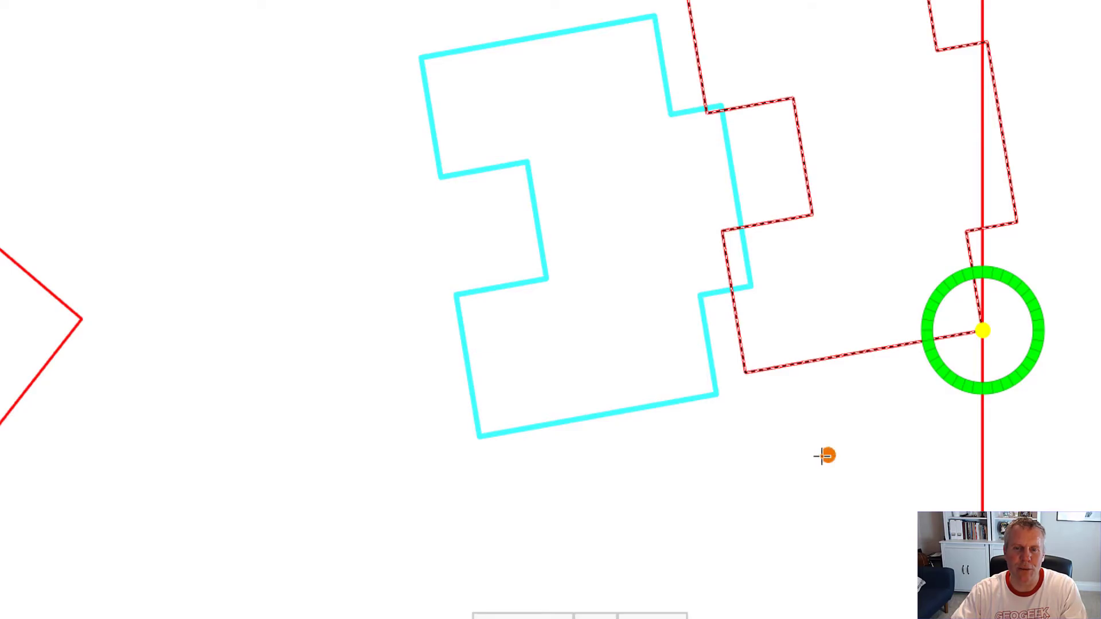
left_click(825, 456)
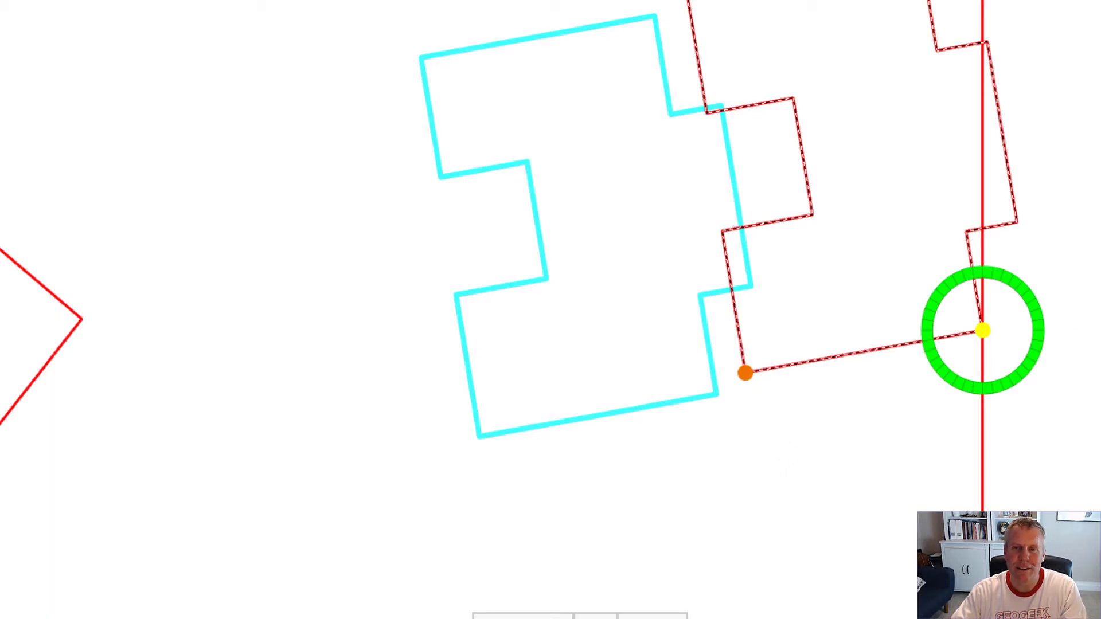
left_click_drag(797, 318, 813, 358)
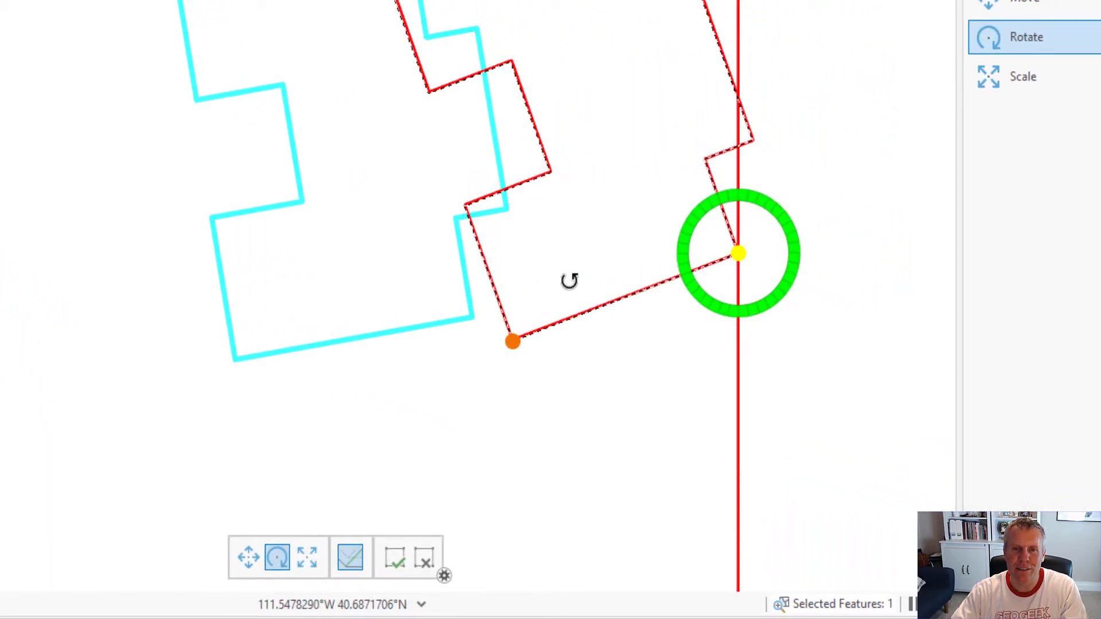
left_click_drag(570, 280, 690, 429)
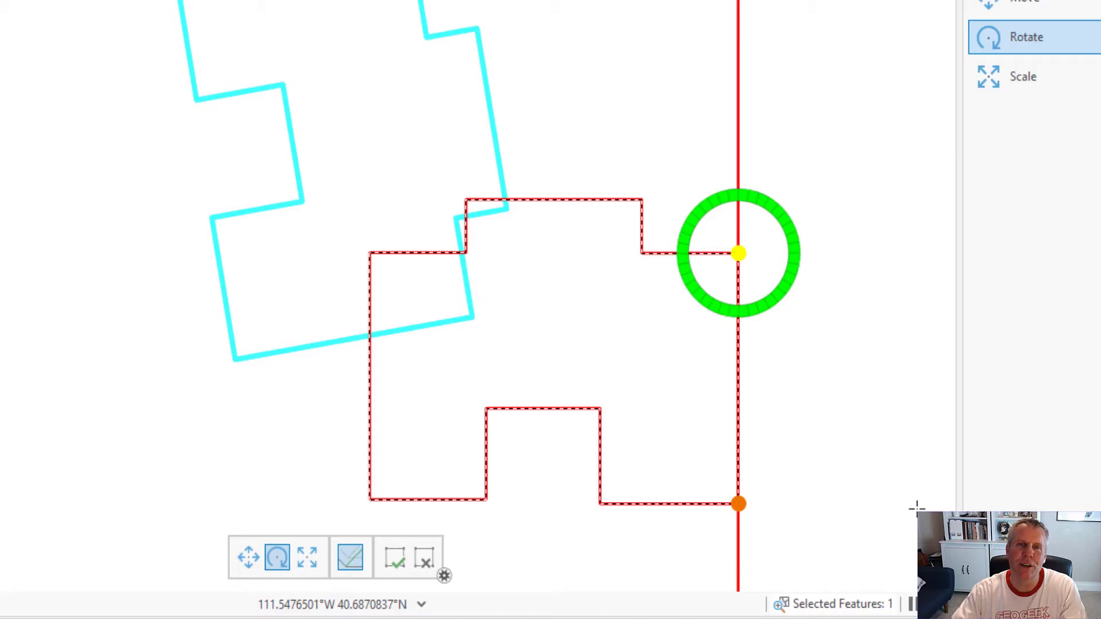
Commit the rotation, then move the squared condo polygon up and left of the boundary line
left_click(395, 561)
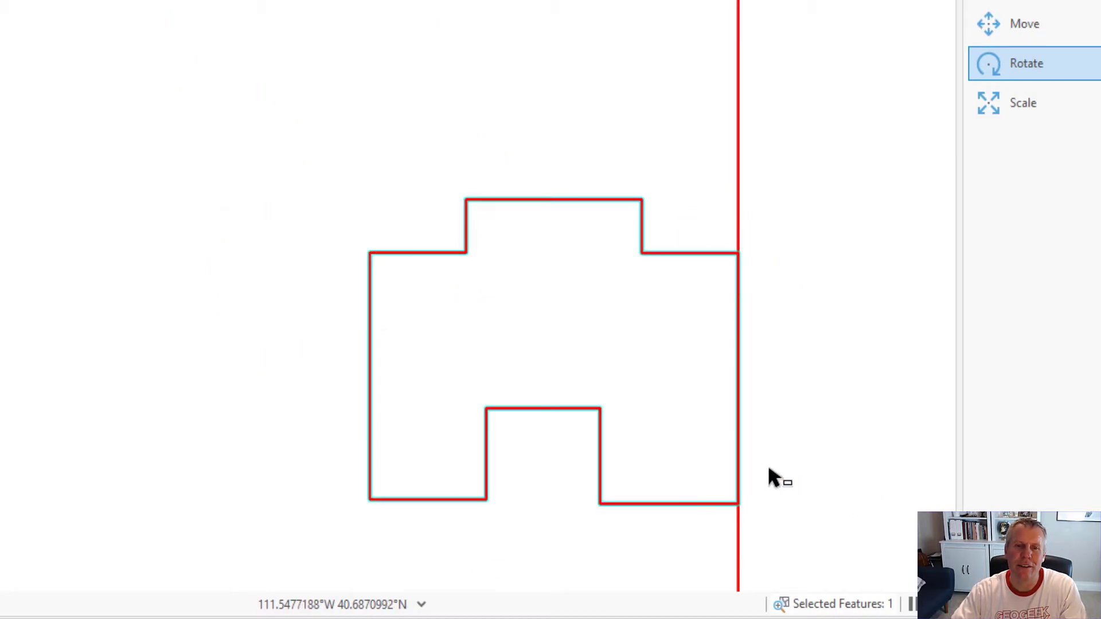
left_click(1015, 28)
left_click_drag(609, 351, 361, 233)
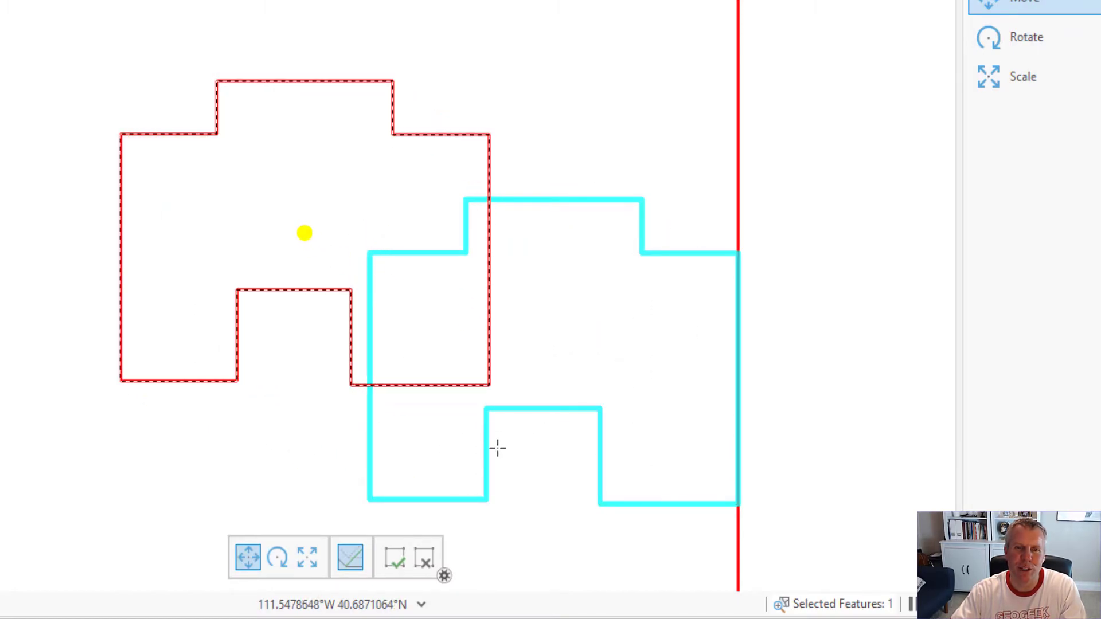
left_click(393, 561)
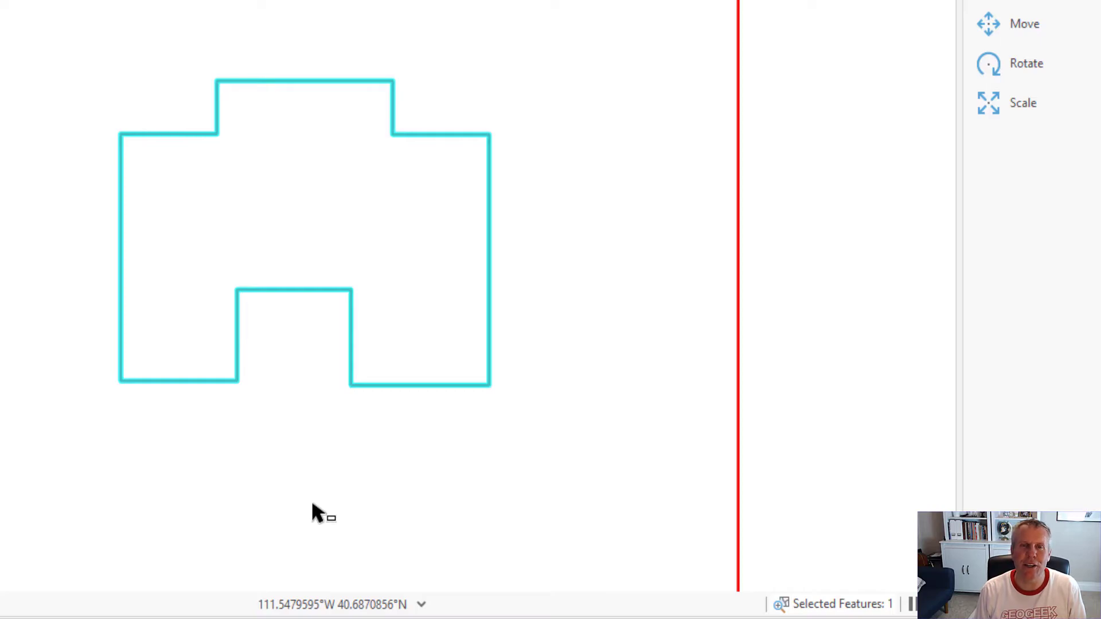
Start Rotate and Ctrl-drag the pivot and anchor between different vertices of the condo polygon
left_click(1026, 63)
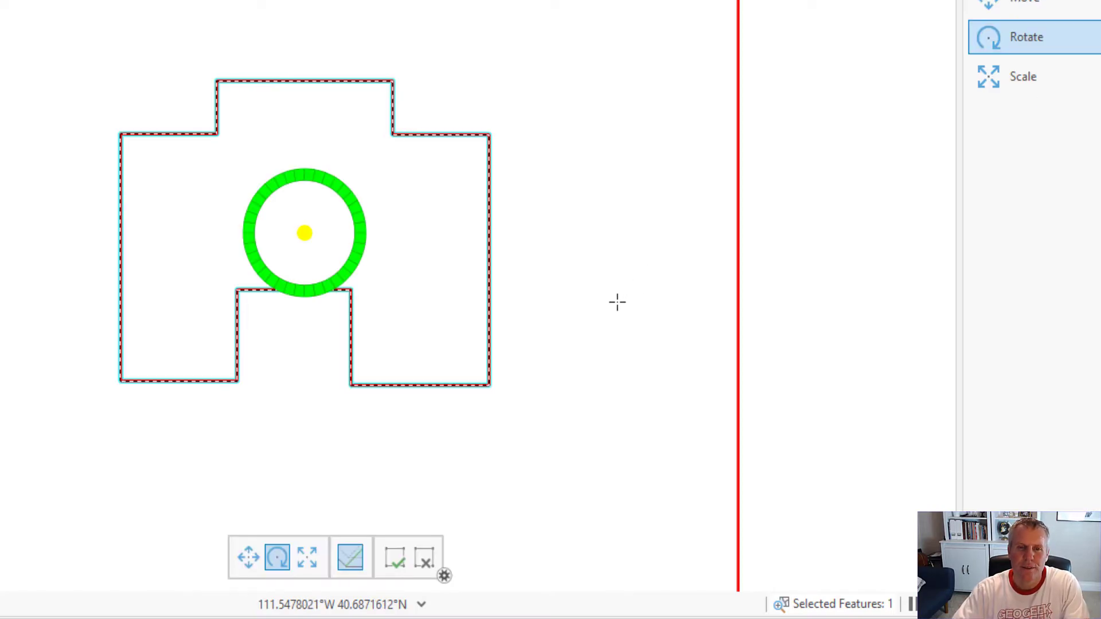
left_click(582, 277)
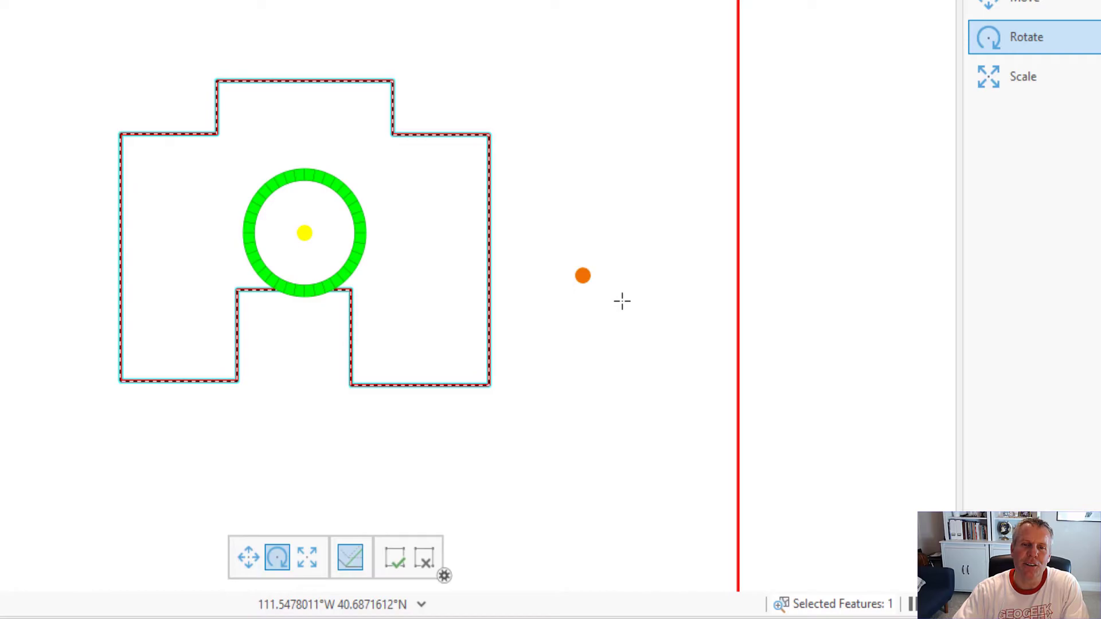
left_click_drag(582, 275, 395, 84)
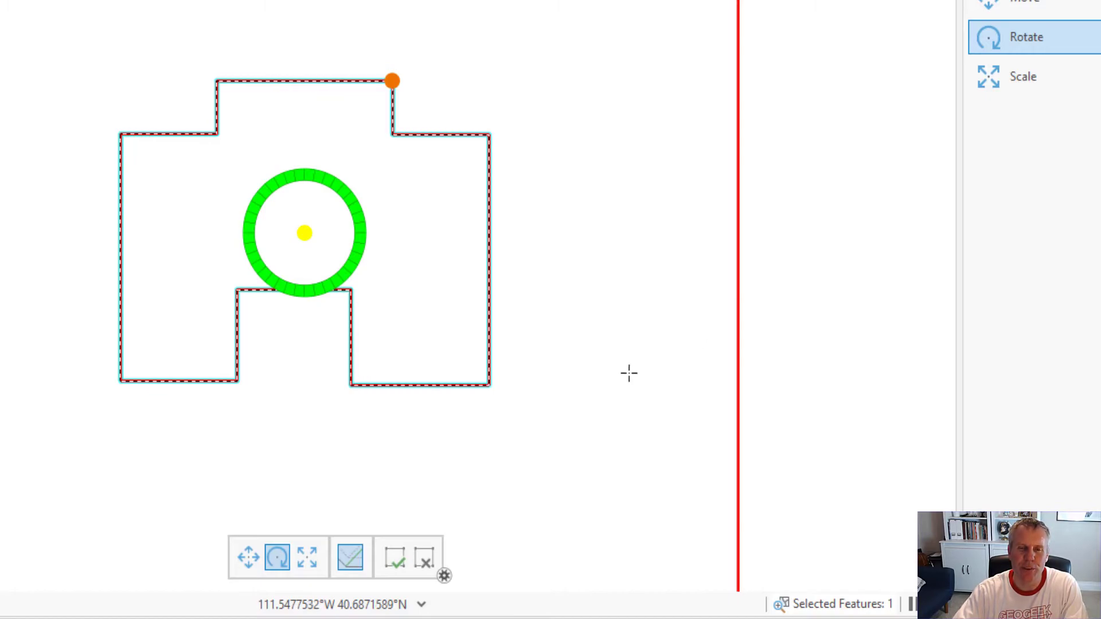
key("ctrl")
left_click_drag(310, 234, 216, 135)
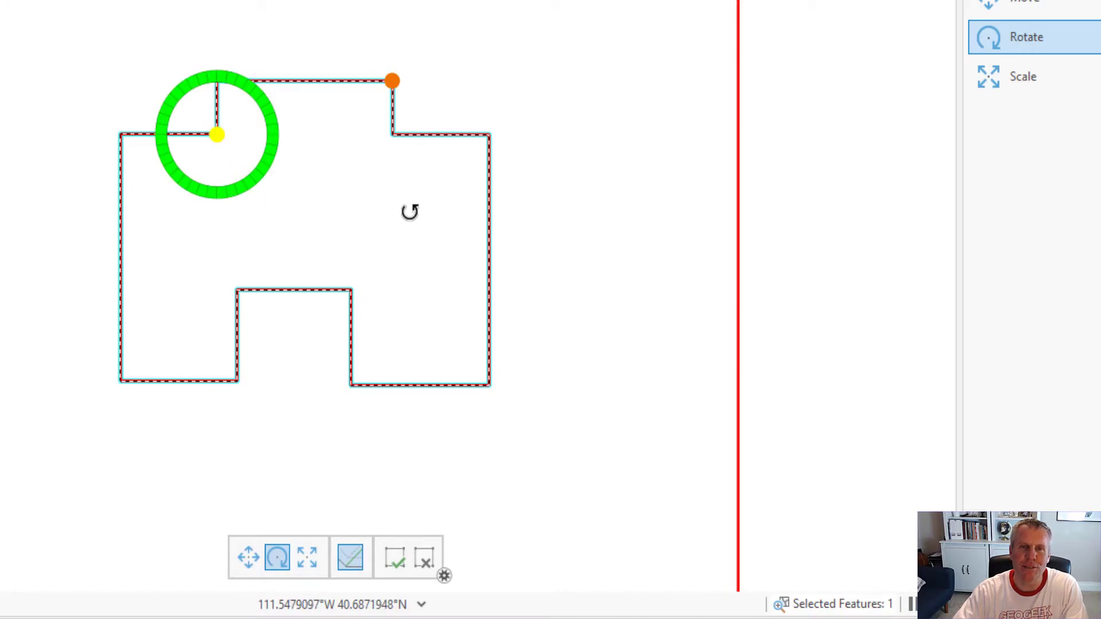
key("ctrl")
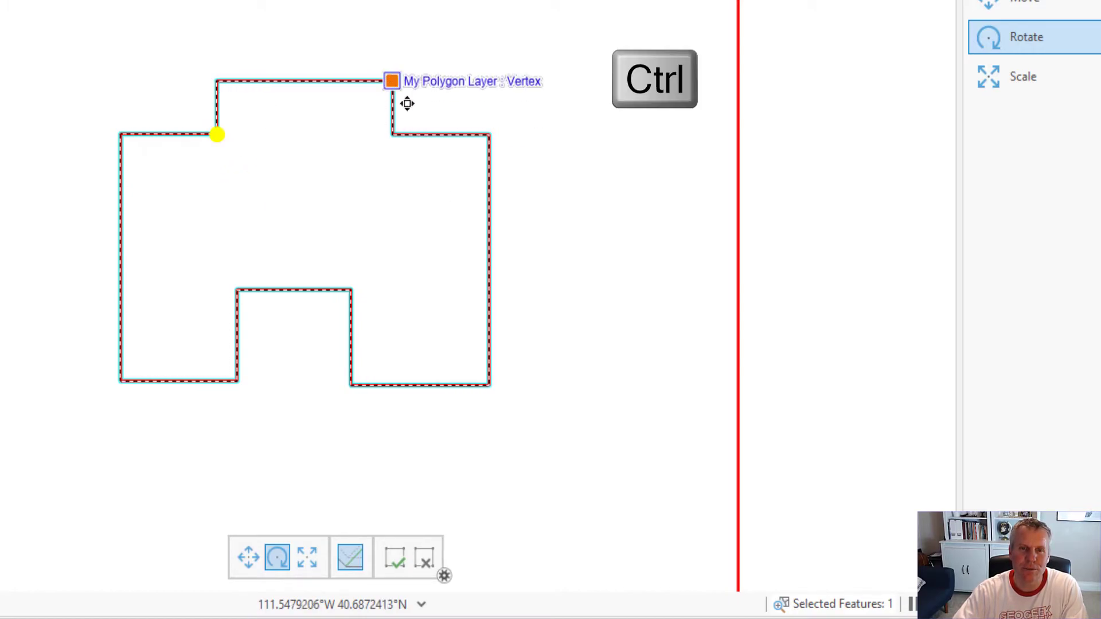
left_click(486, 136, "ctrl")
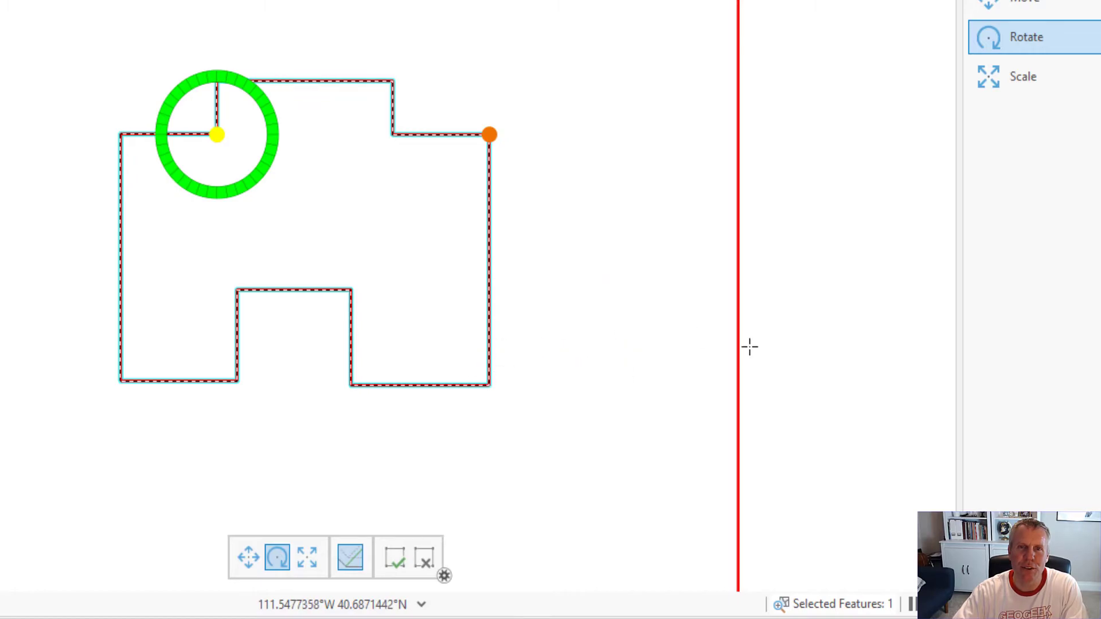
key("ctrl")
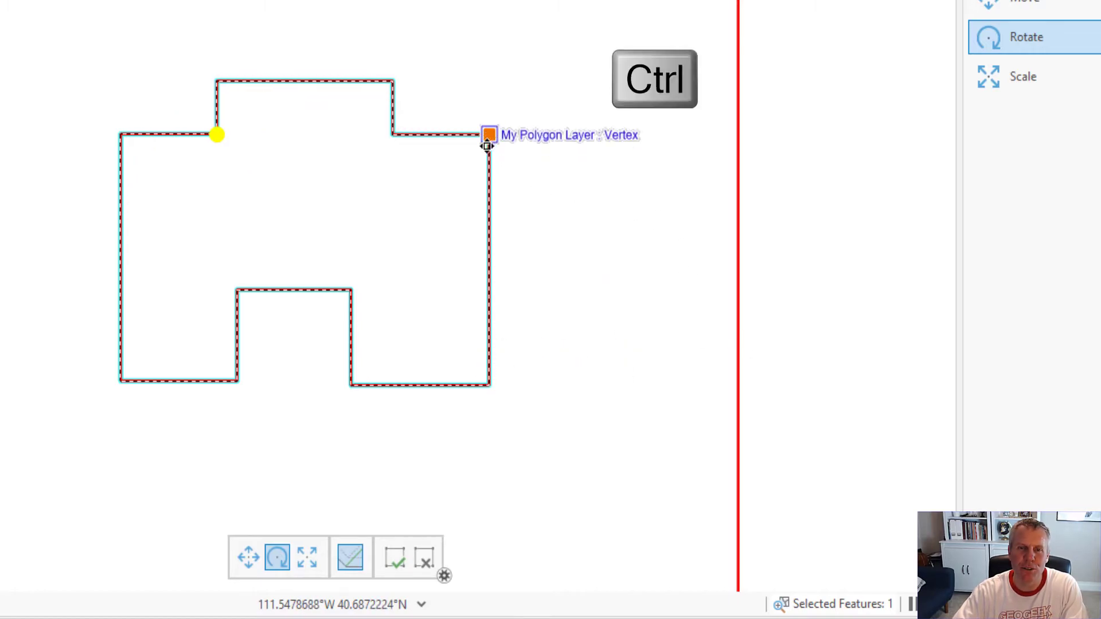
left_click_drag(486, 138, 261, 202)
left_click_drag(381, 231, 365, 252)
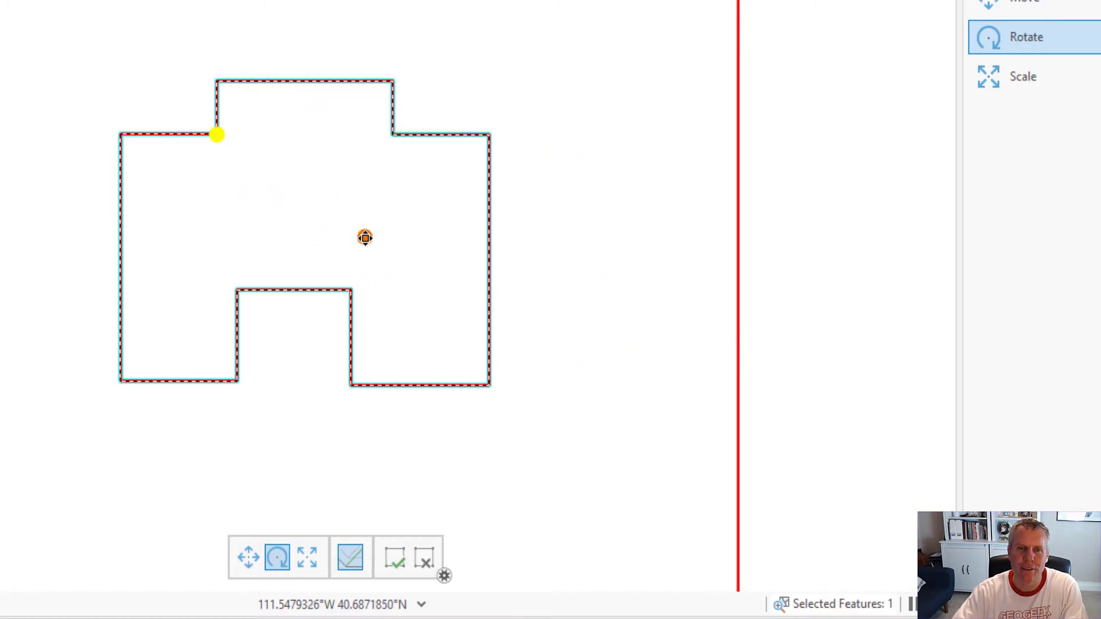
Reposition the pivot at the bottom-right corner and anchor at the top block's corner, without finishing
left_click(489, 385)
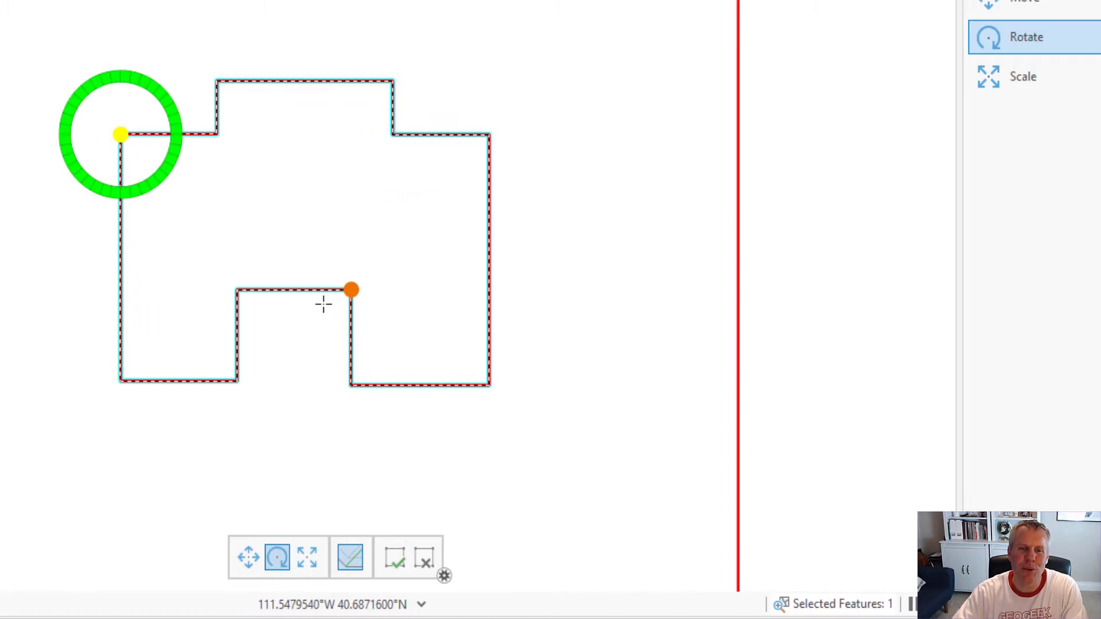
left_click(659, 293, "ctrl")
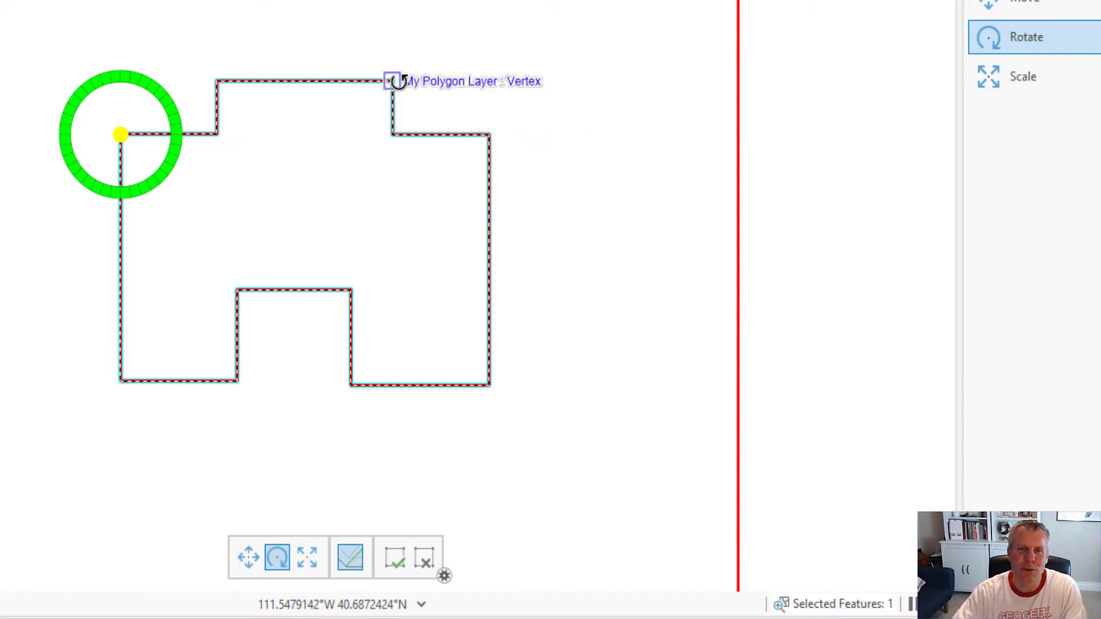
left_click(490, 233)
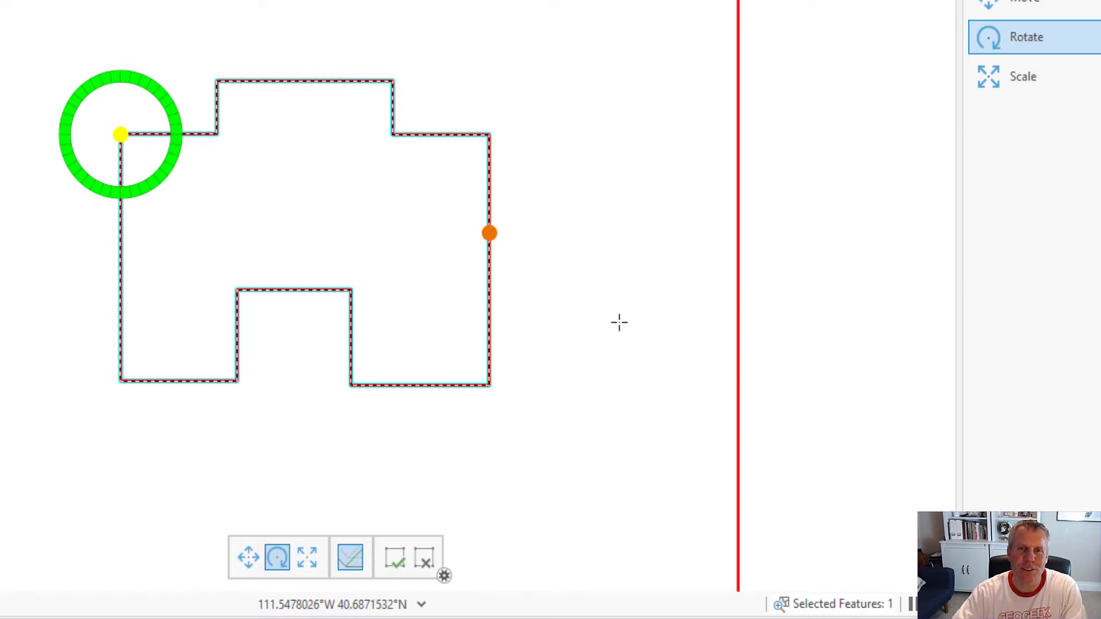
left_click(487, 135)
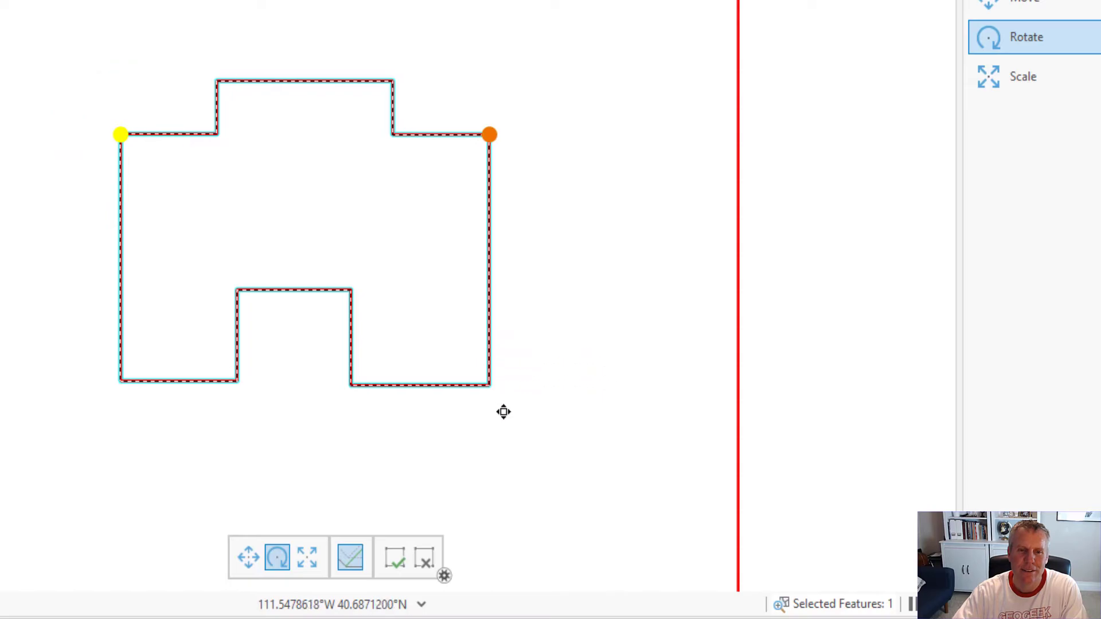
left_click(489, 384)
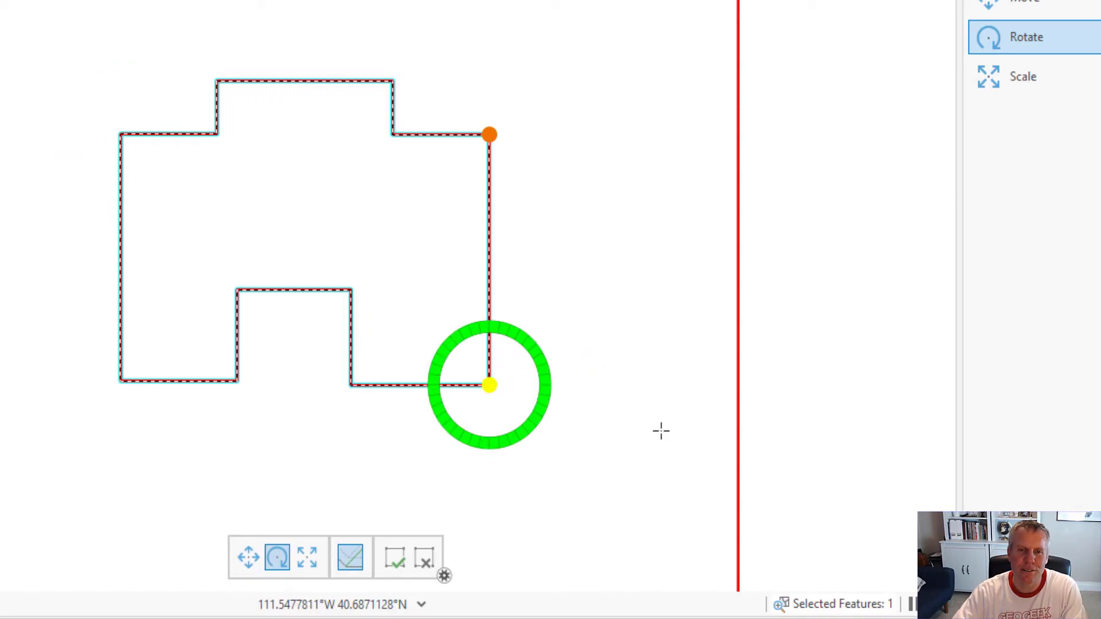
left_click(392, 81)
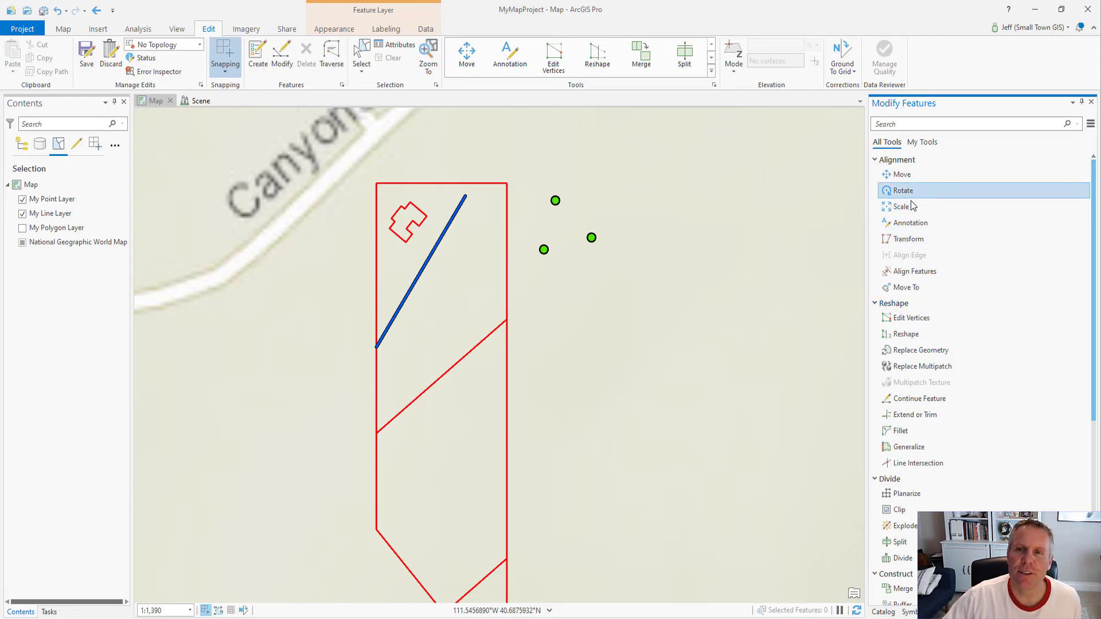
Rotate the blue line about its lower endpoint until its upper end meets the parcel's right edge
left_click_drag(401, 265, 431, 300)
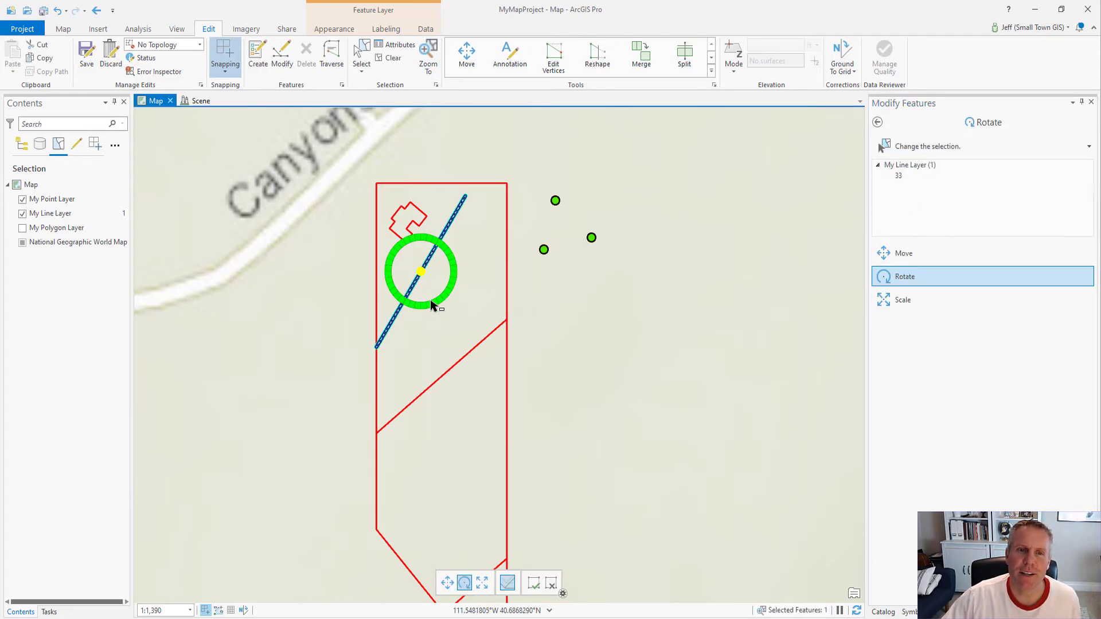
left_click(377, 348, "ctrl")
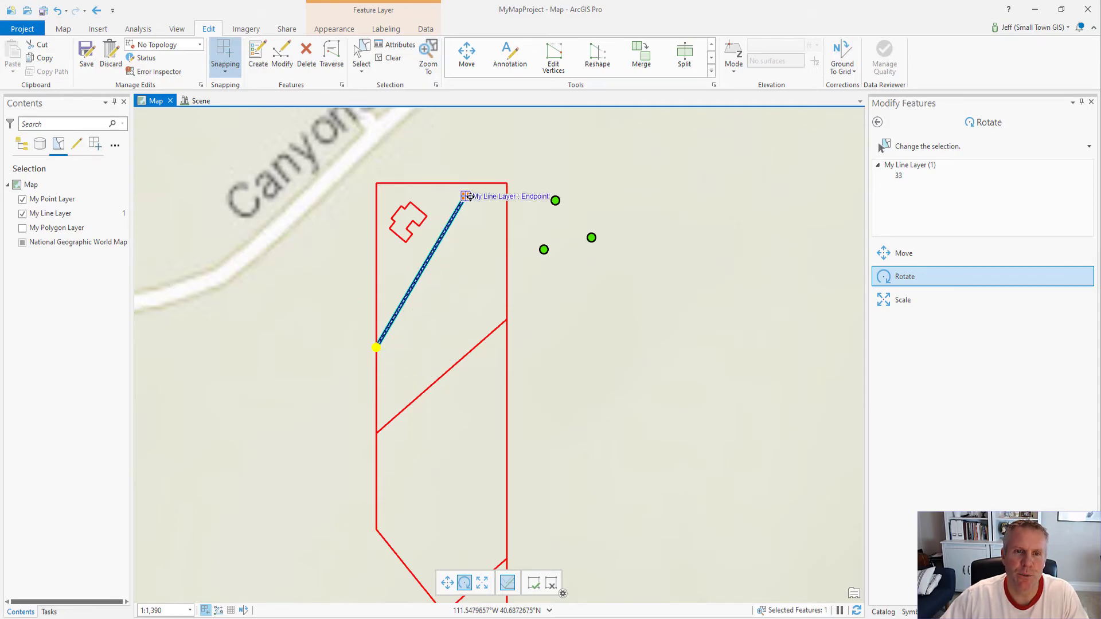
left_click_drag(460, 205, 495, 240)
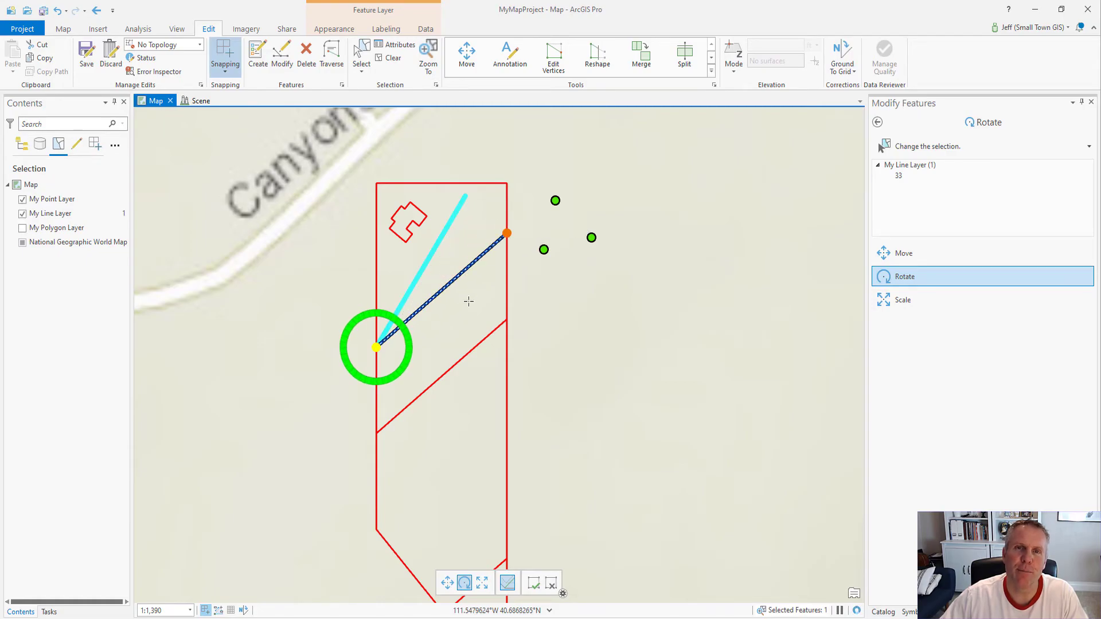
left_click(537, 584)
left_click(573, 342)
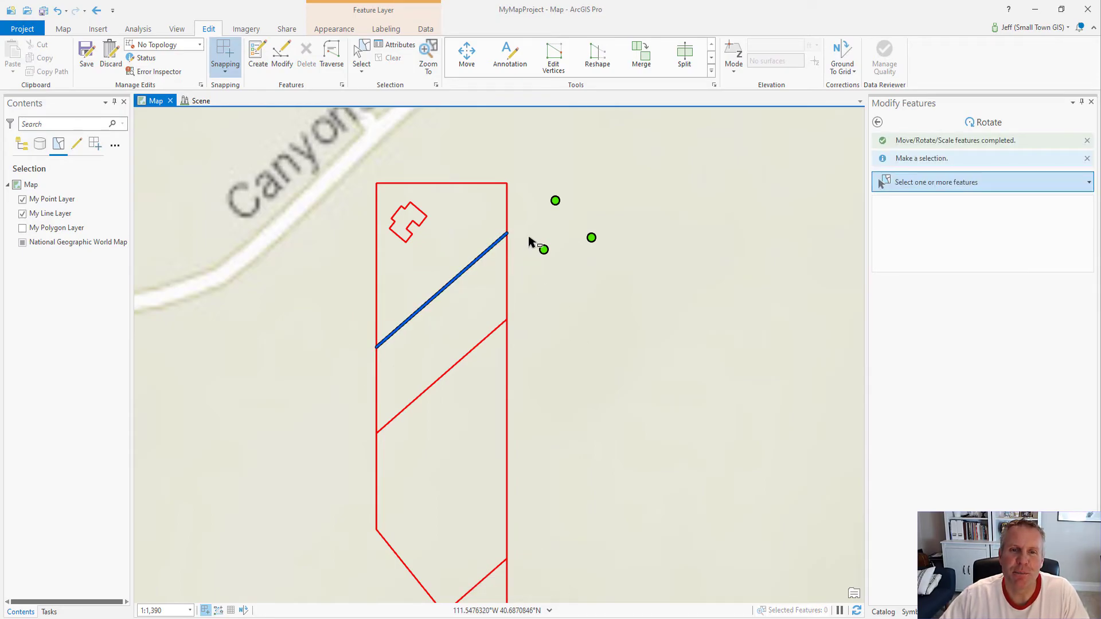
Select the three green points of My Point Layer and rotate them about the point nearest the parcel
left_click_drag(529, 234, 557, 263)
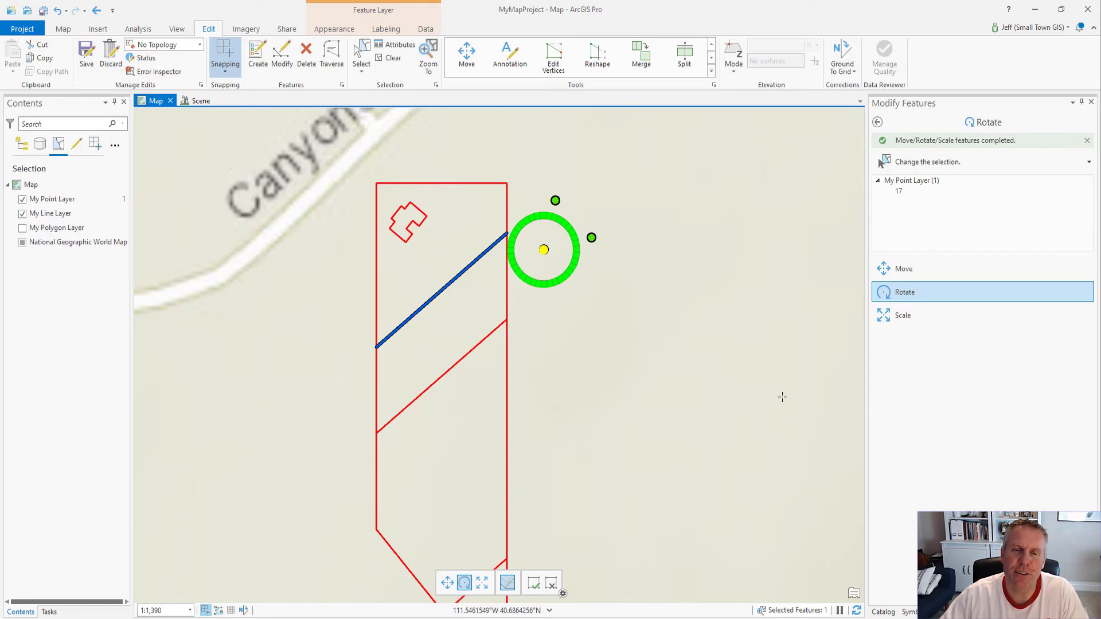
left_click(361, 54)
left_click_drag(521, 168, 613, 278)
left_click(904, 292)
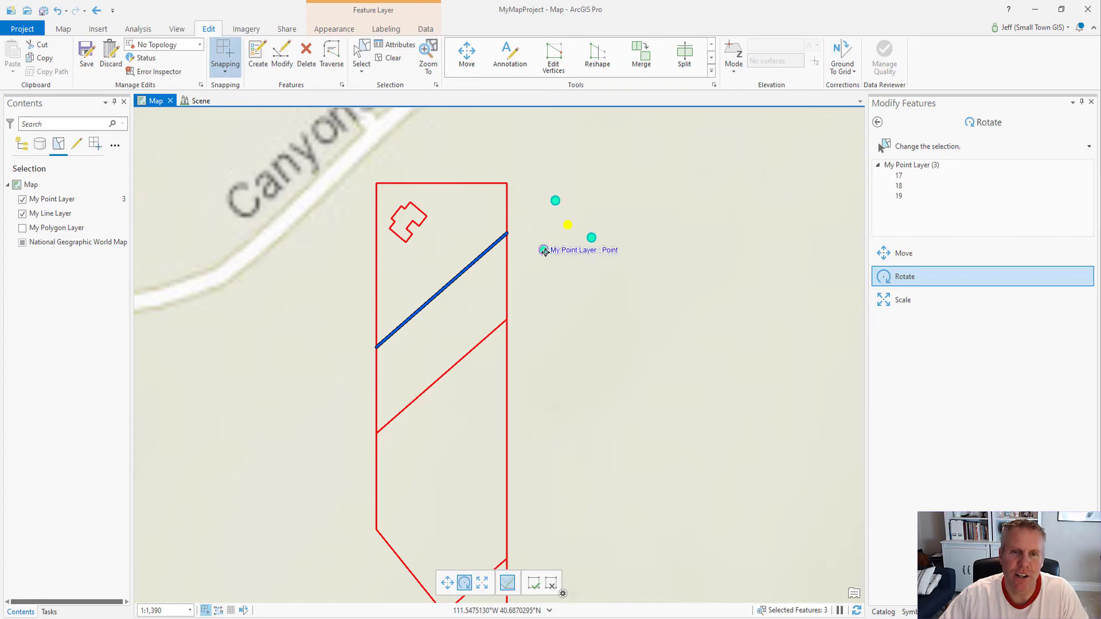
left_click(553, 266)
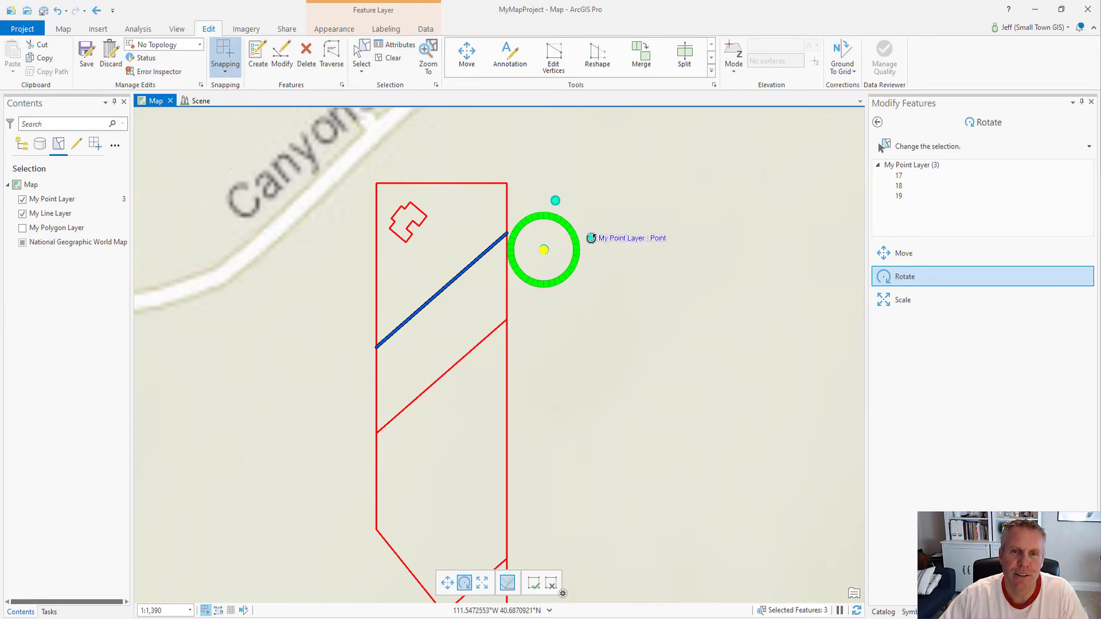
left_click_drag(596, 243, 613, 284)
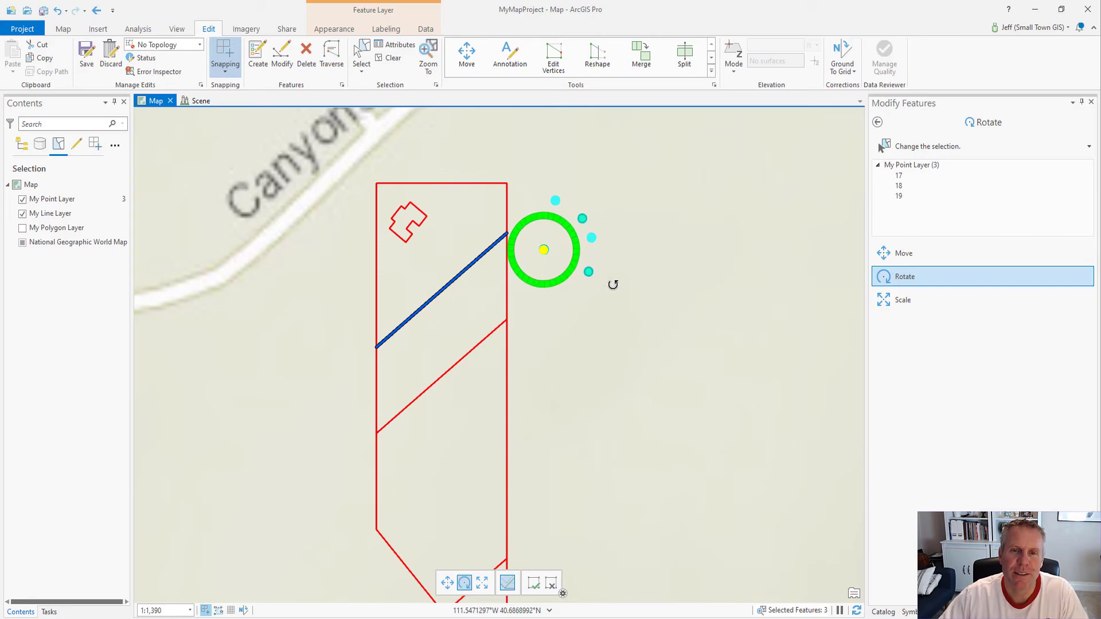